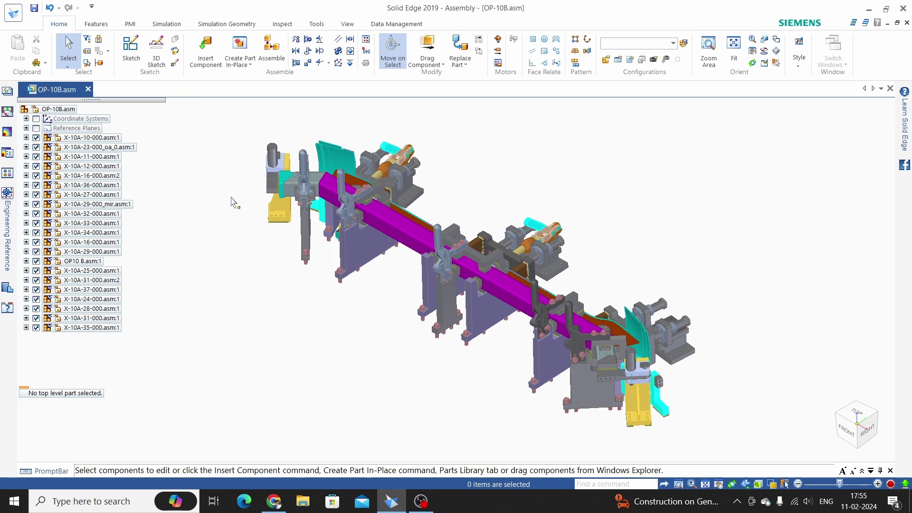
# - Create a drawing of the active OP-10B assembly from Custom Template.dft with the Drawing View Creation Wizard enabled
pyautogui.click(12, 14)
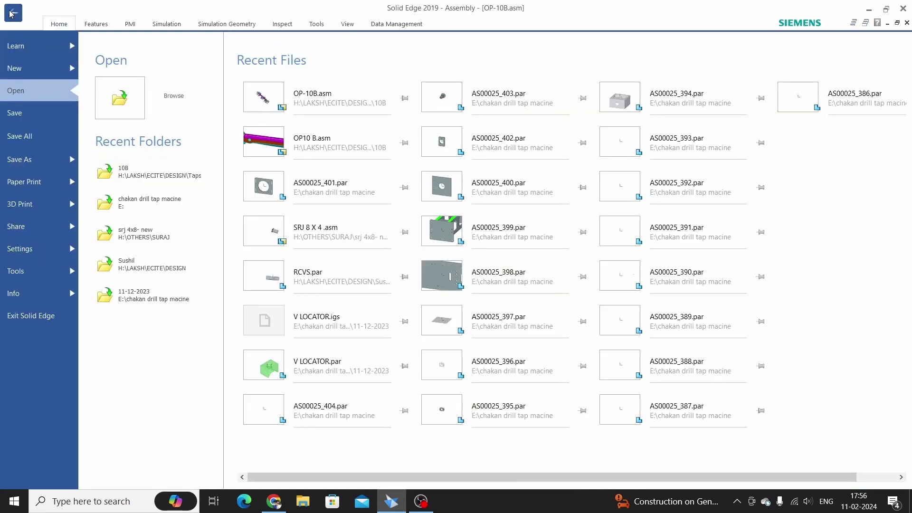
pyautogui.click(35, 72)
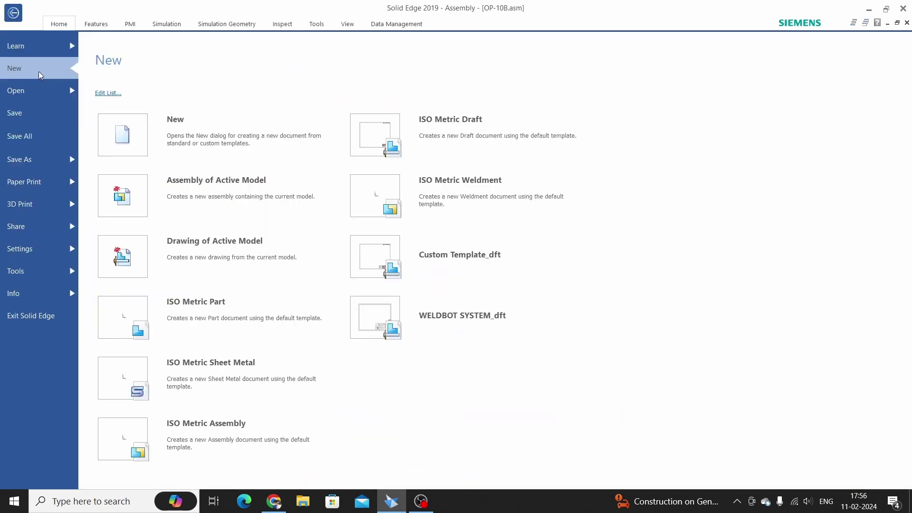
pyautogui.click(213, 250)
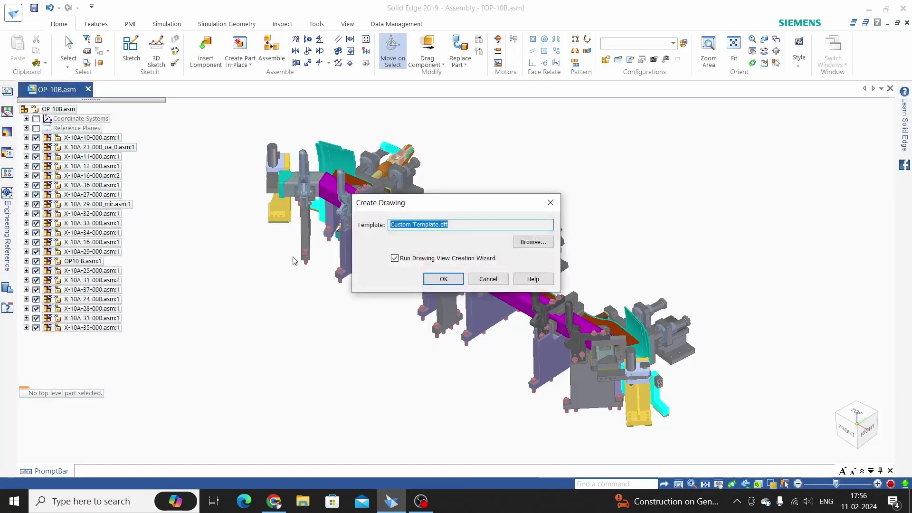
pyautogui.click(534, 242)
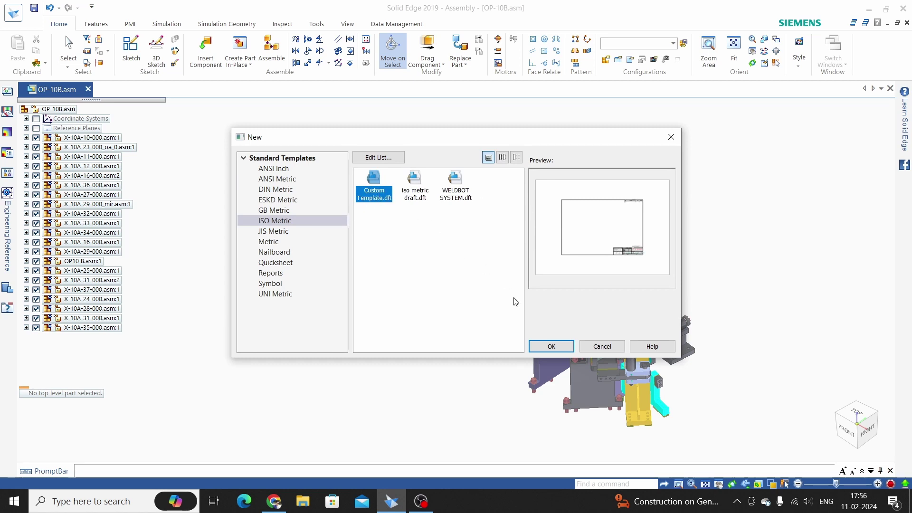
pyautogui.click(551, 344)
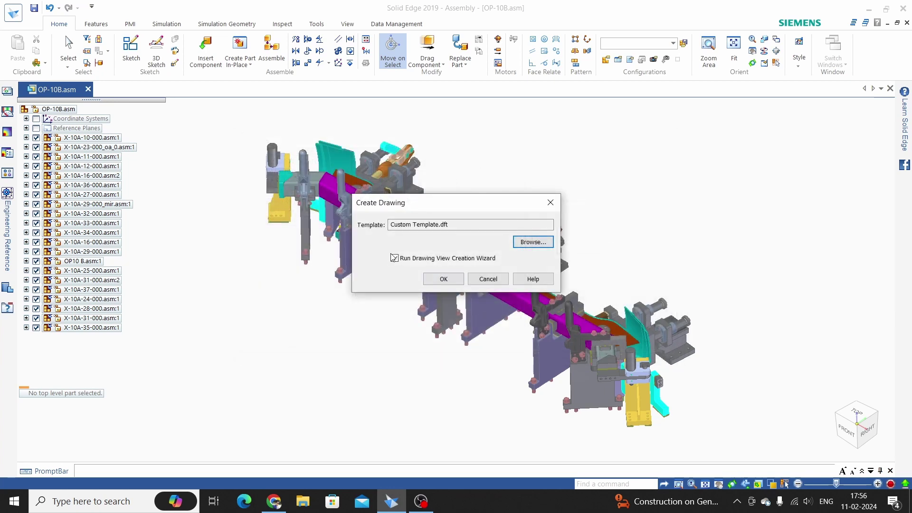
pyautogui.click(445, 279)
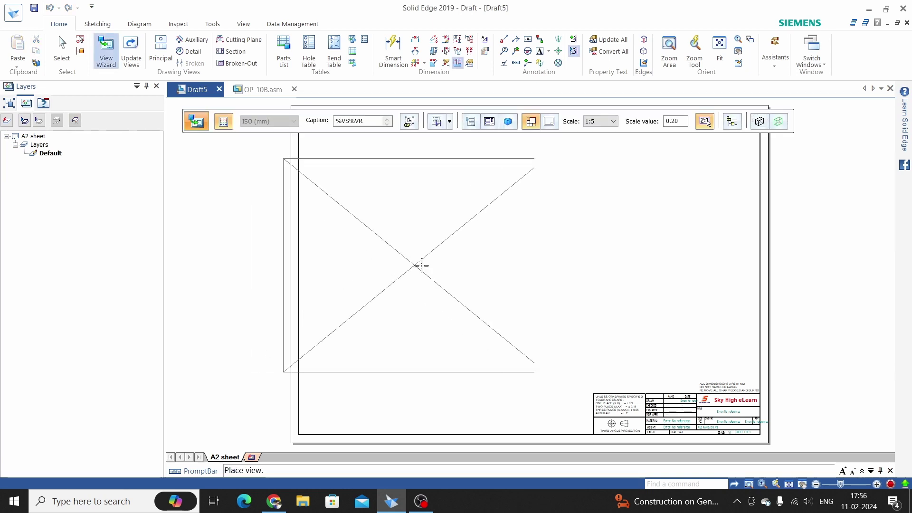
# - Place an ISO view of the assembly on the A2 sheet at 1:10 scale
pyautogui.click(506, 121)
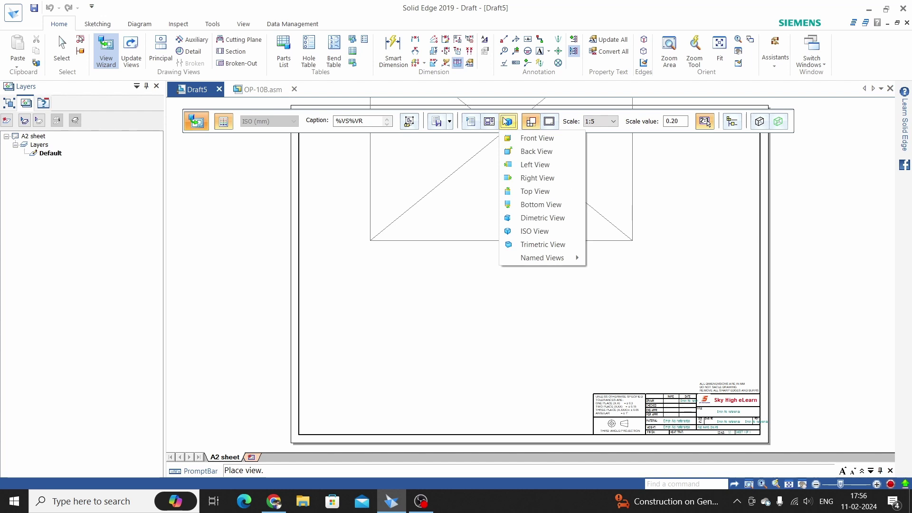
pyautogui.click(533, 231)
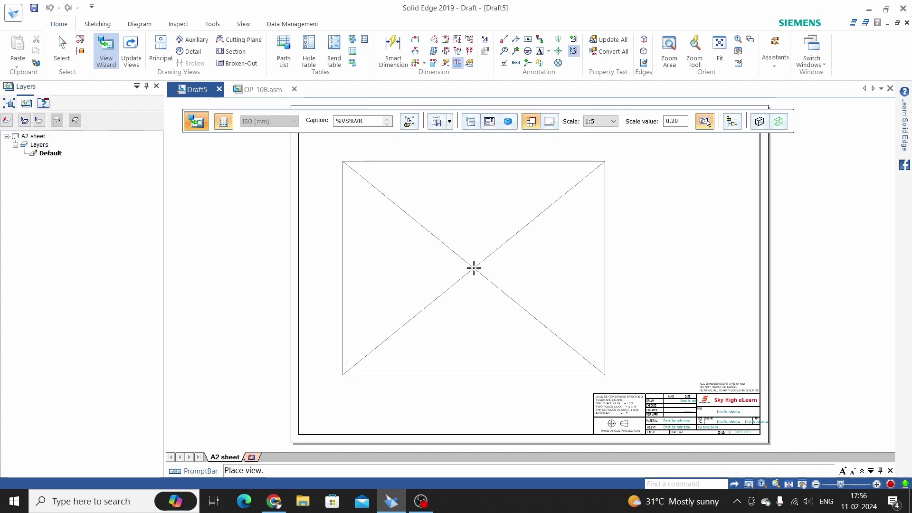
pyautogui.click(705, 122)
pyautogui.click(705, 122)
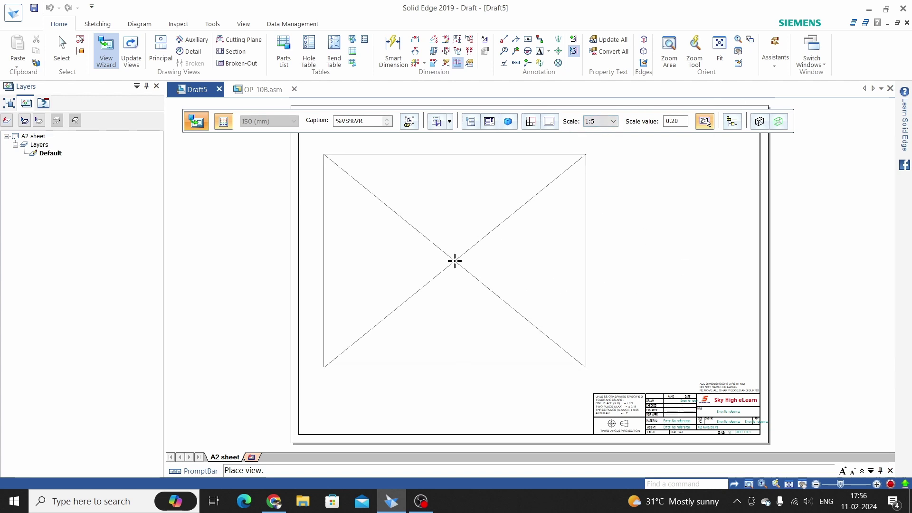
pyautogui.scroll(-1, 455, 262)
pyautogui.scroll(1, 453, 261)
pyautogui.scroll(-1, 453, 261)
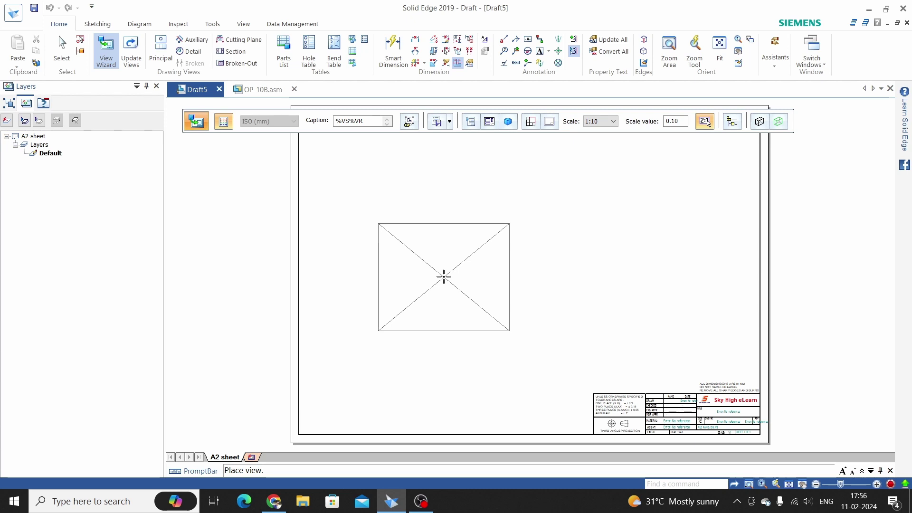
pyautogui.click(446, 274)
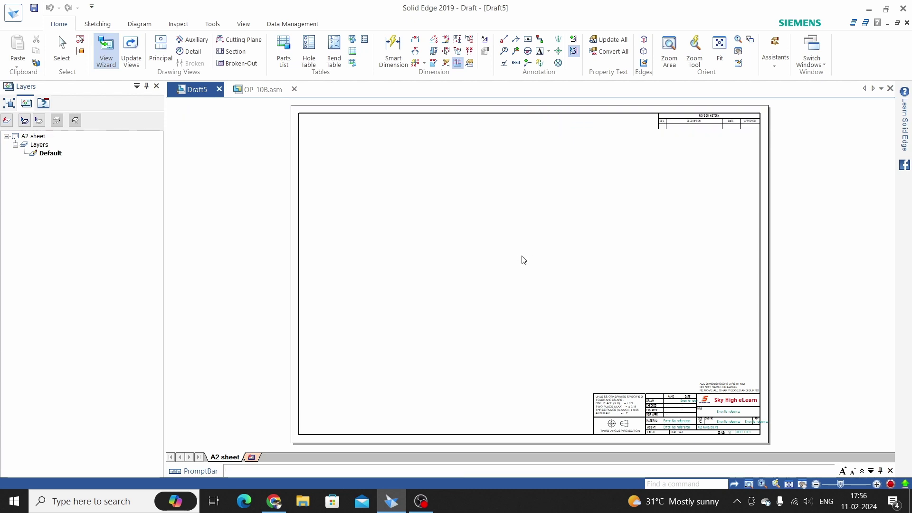
# - Set the scale value of the placed pictorial view to 0.15
pyautogui.scroll(4, 474, 274)
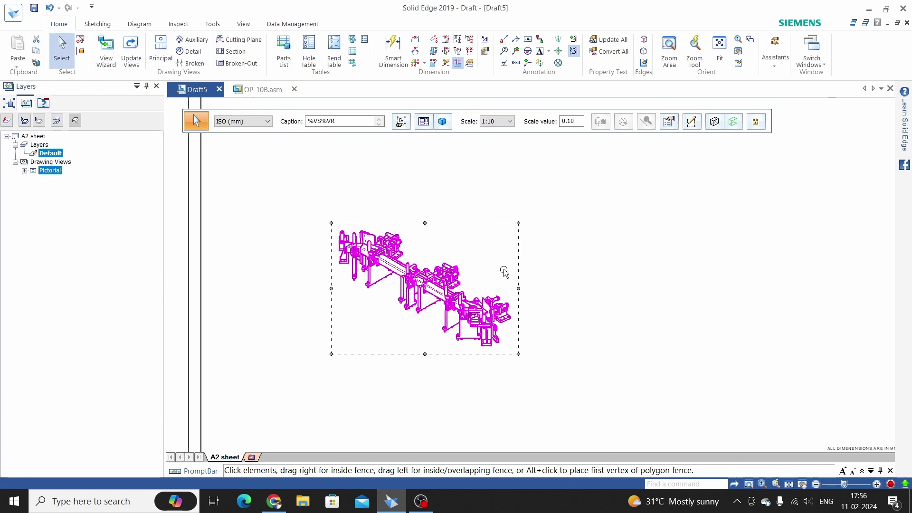
pyautogui.click(624, 237)
pyautogui.hotkey('ctrl', 'shift', 'f')
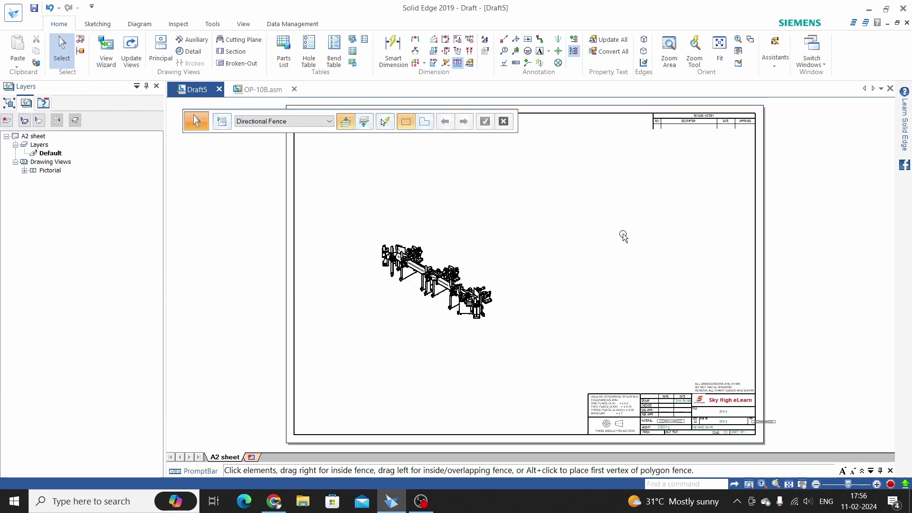
pyautogui.click(462, 289)
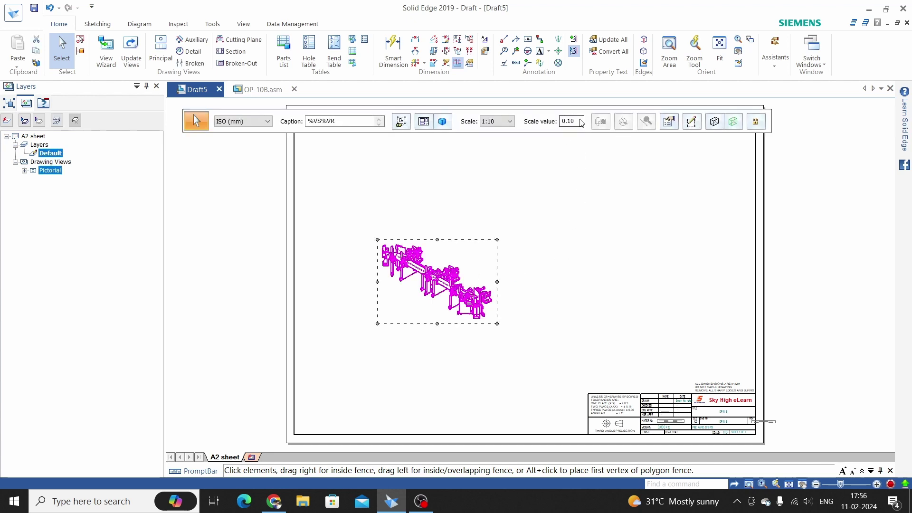
pyautogui.doubleClick(579, 124)
pyautogui.write('0.15')
pyautogui.press('Return')
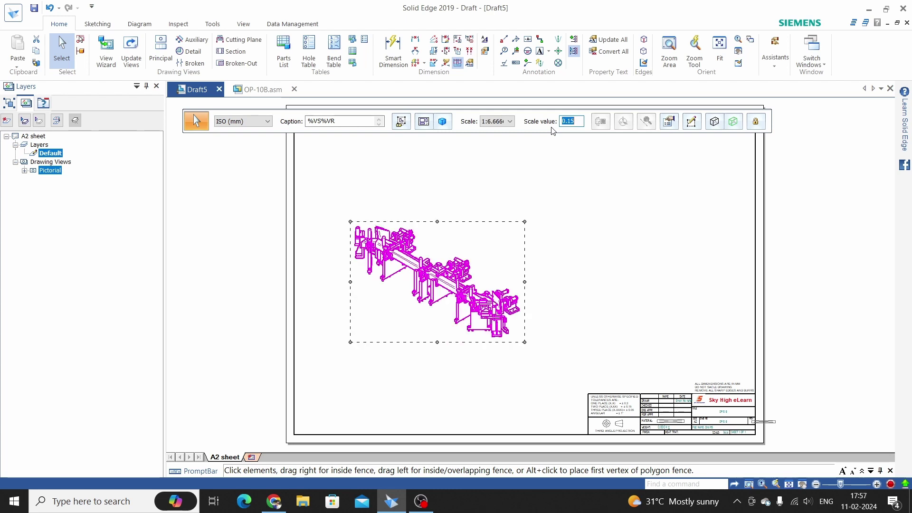
pyautogui.click(607, 305)
# - Generate a parts list with automatic balloons from the pictorial view and place it in the empty area beside the view
pyautogui.scroll(-1, 608, 306)
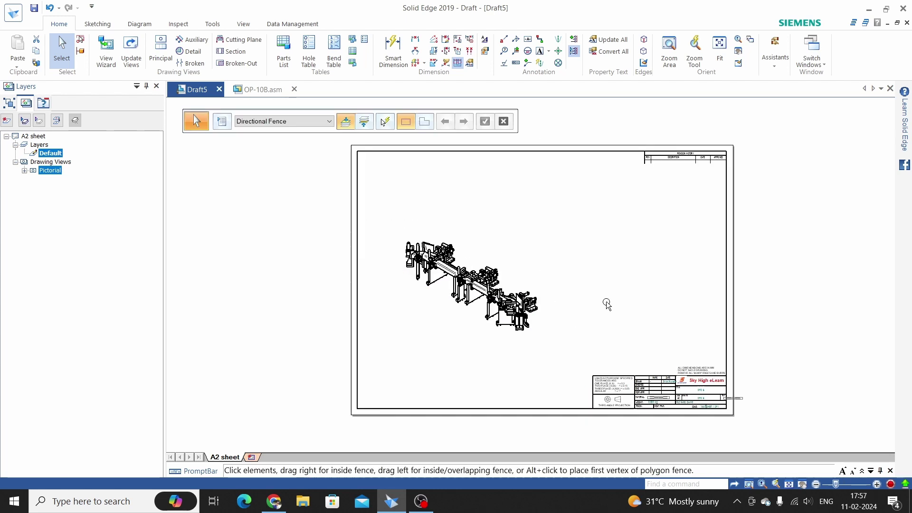
pyautogui.scroll(1, 528, 248)
pyautogui.scroll(-1, 410, 178)
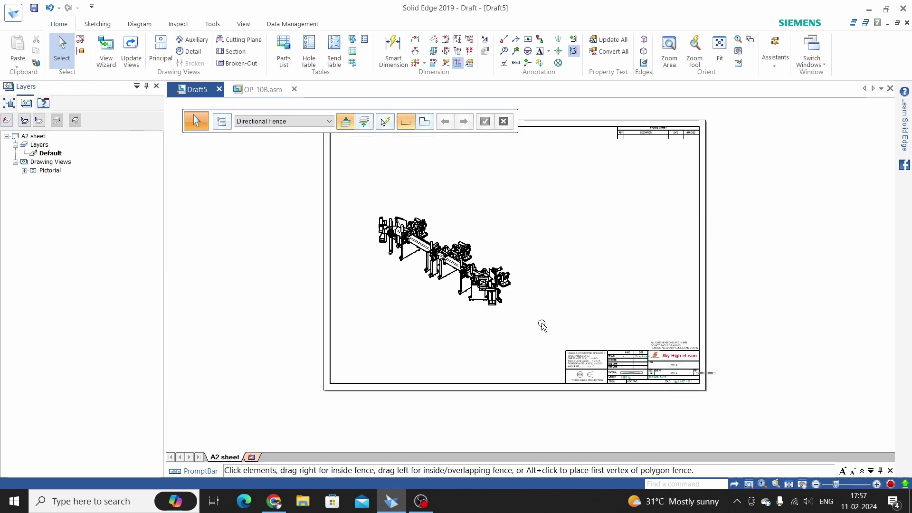
pyautogui.click(284, 50)
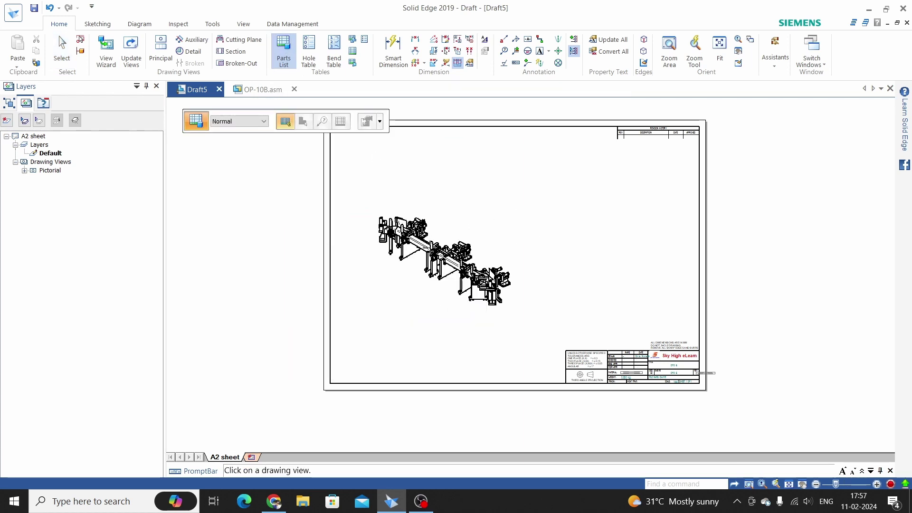
pyautogui.click(449, 248)
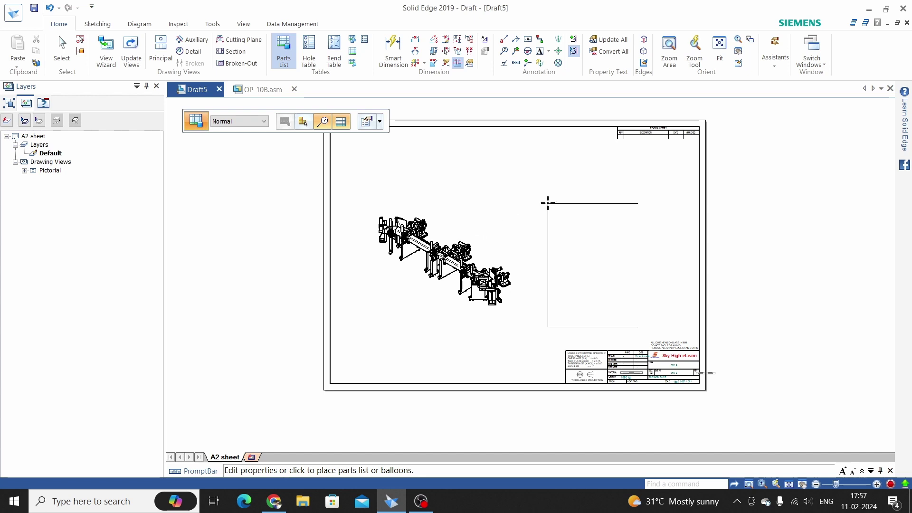
pyautogui.scroll(2, 568, 177)
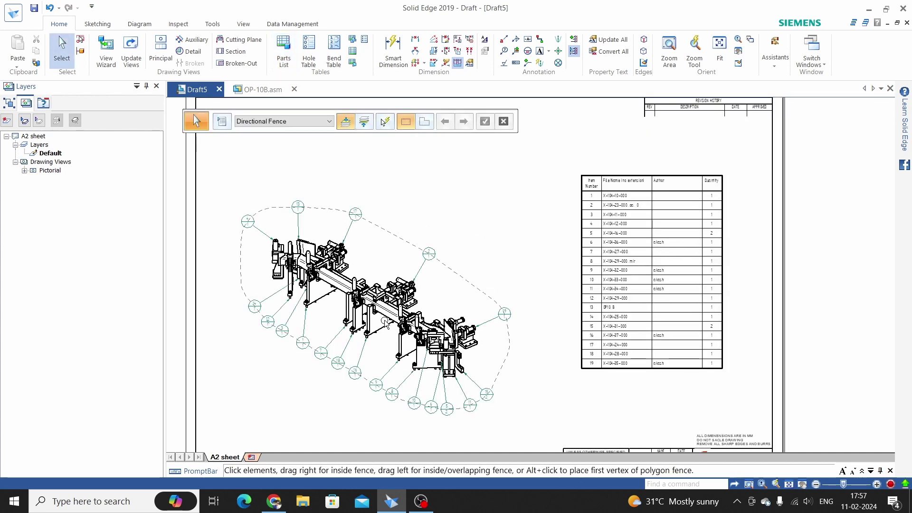
# - Compare the item numbers and quantities in the view's balloons with the matching rows of the parts list
pyautogui.scroll(5, 428, 259)
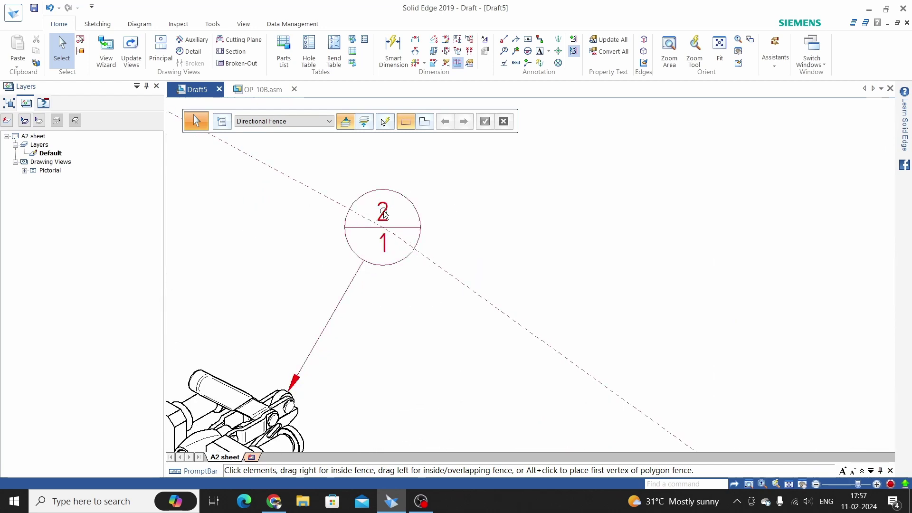
pyautogui.scroll(-5, 373, 226)
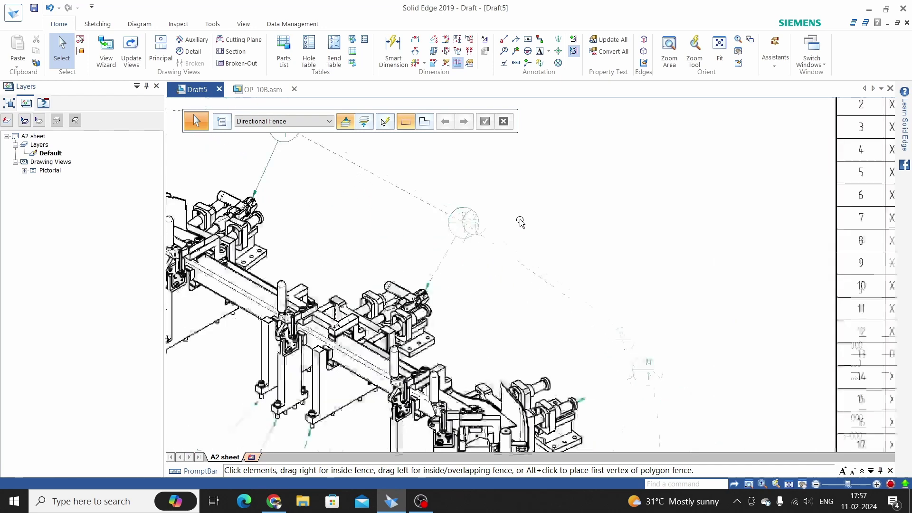
pyautogui.scroll(5, 492, 225)
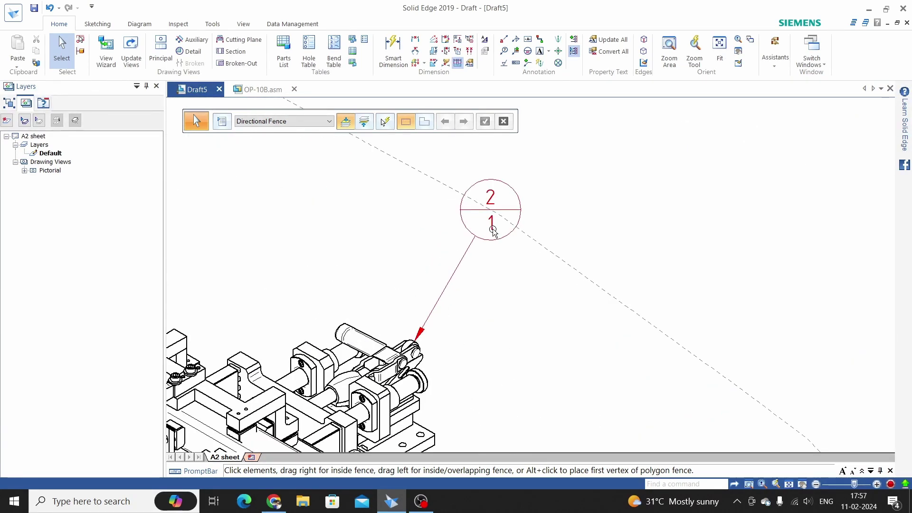
pyautogui.scroll(-5, 492, 231)
pyautogui.scroll(1, 570, 285)
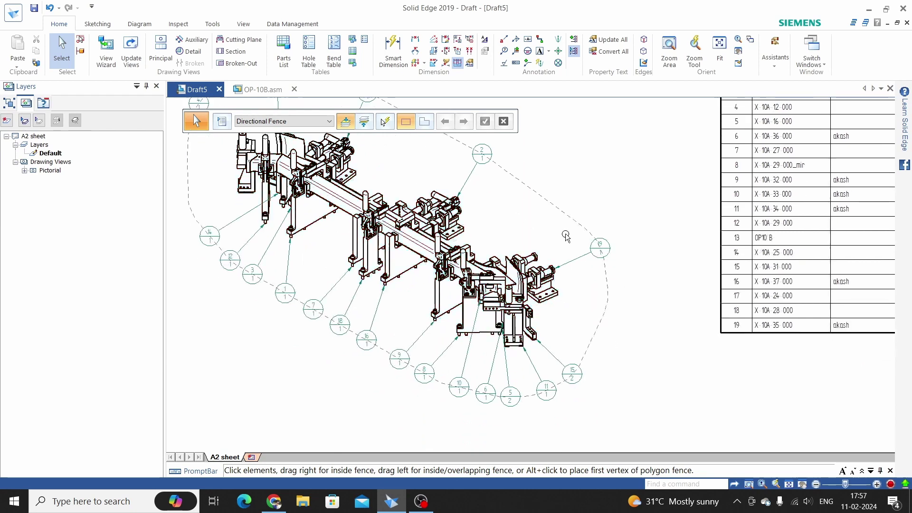
pyautogui.scroll(4, 564, 374)
pyautogui.scroll(2, 564, 375)
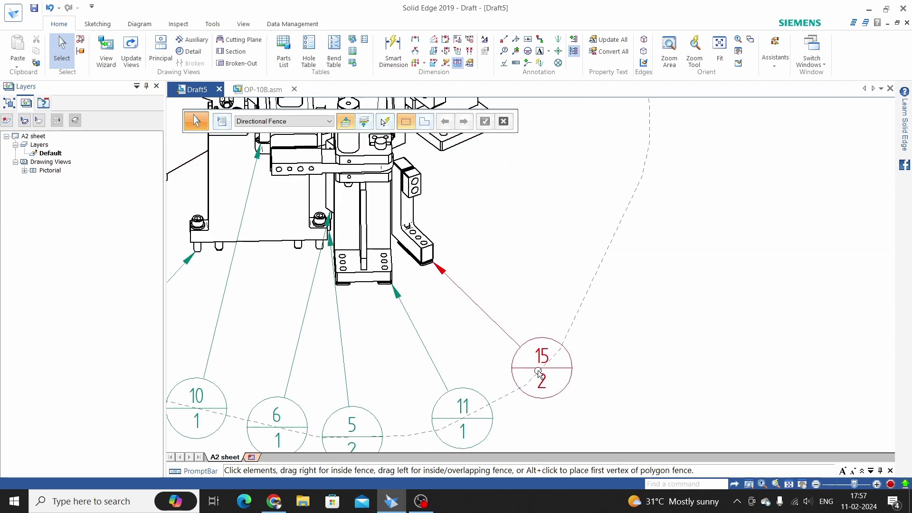
pyautogui.scroll(-4, 553, 383)
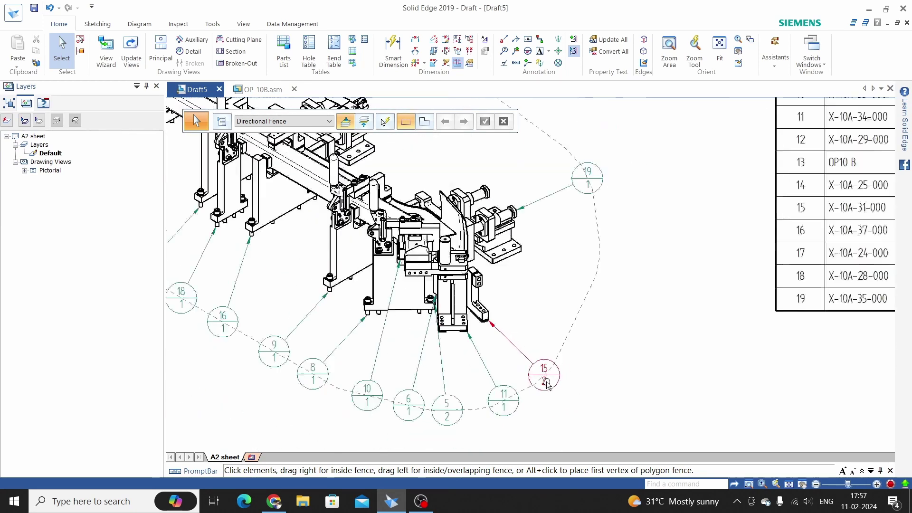
pyautogui.moveTo(672, 350); pyautogui.dragTo(450, 362, button='middle')
pyautogui.scroll(-4, 450, 362)
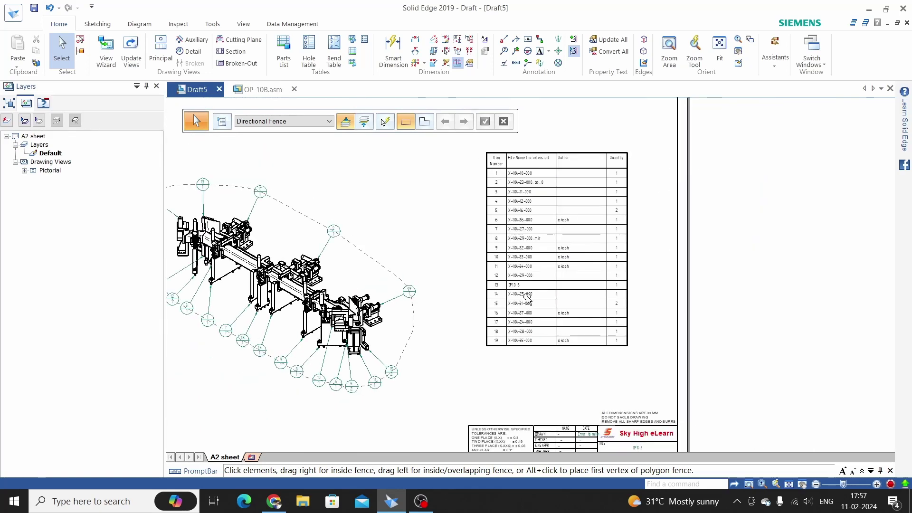
pyautogui.scroll(6, 477, 336)
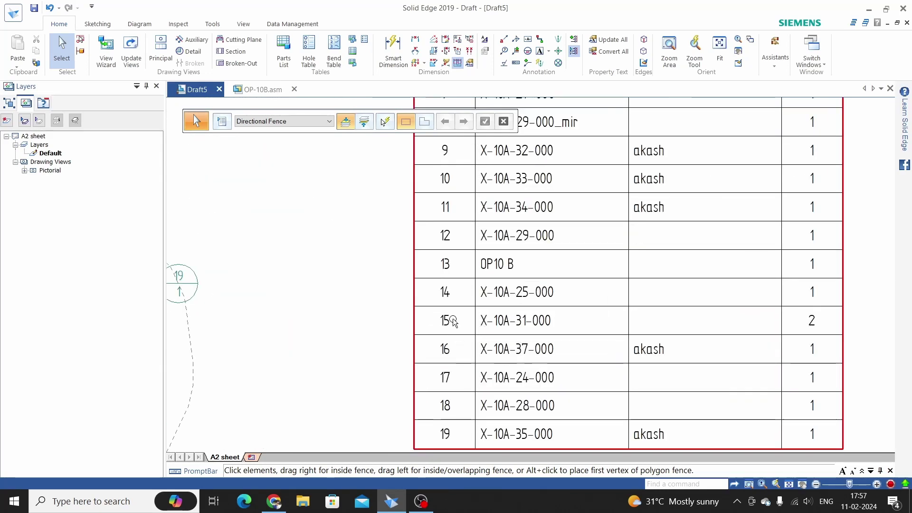
pyautogui.scroll(-4, 765, 346)
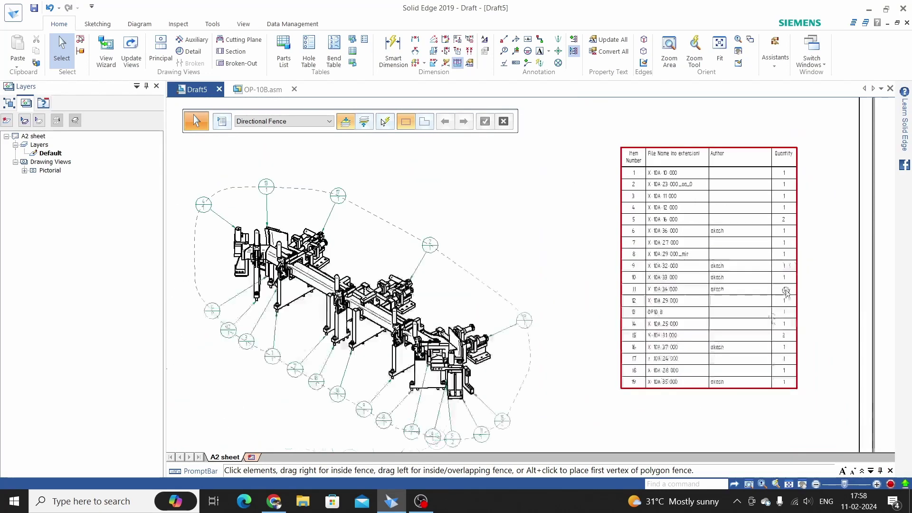
pyautogui.scroll(4, 799, 314)
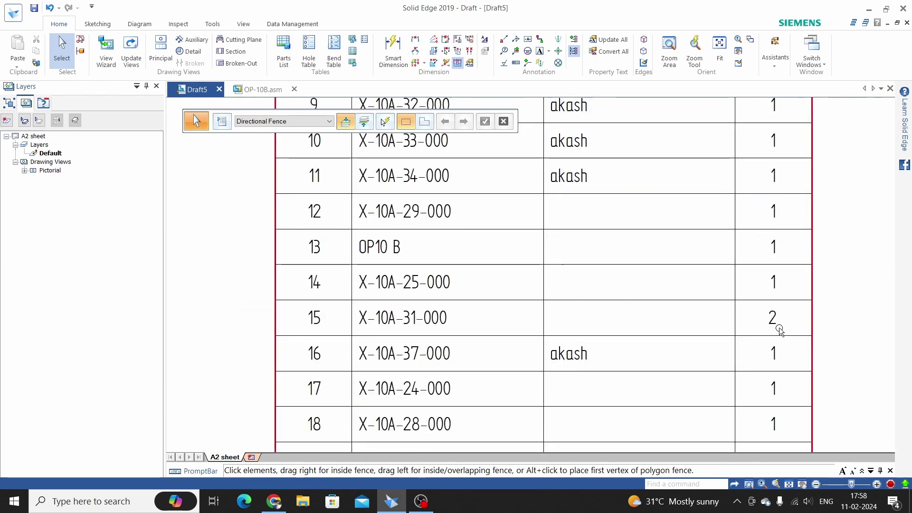
pyautogui.scroll(-4, 789, 333)
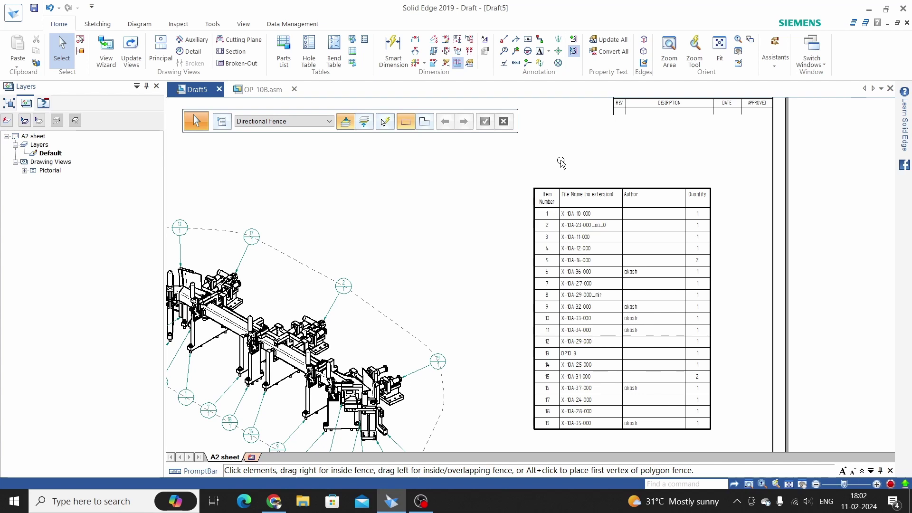
# - Open the parts list's general properties and enter "assembly part list" as the saved settings name
pyautogui.click(546, 189)
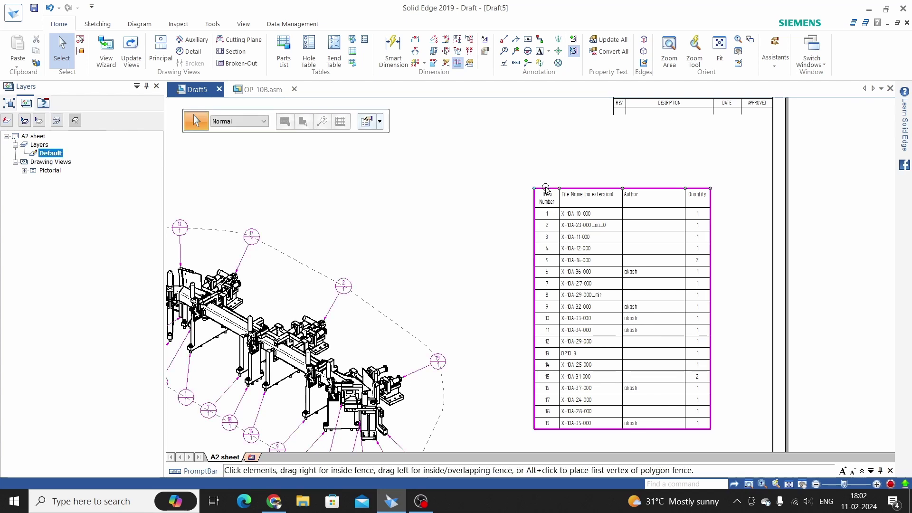
pyautogui.click(367, 122)
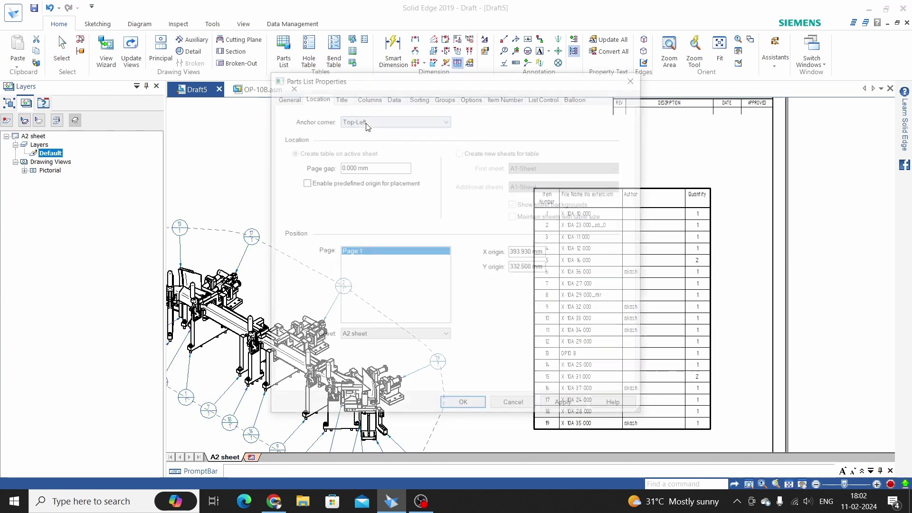
pyautogui.click(287, 97)
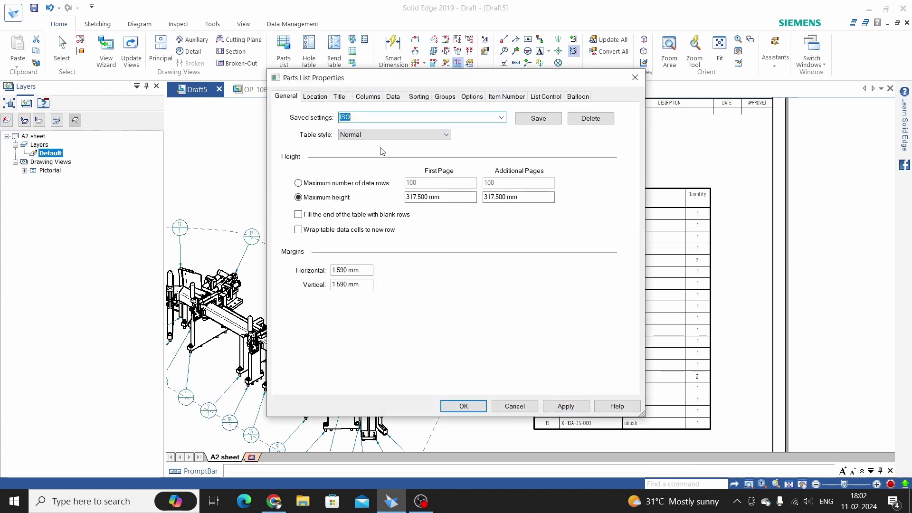
pyautogui.click(359, 116)
pyautogui.write('assembly part list')
pyautogui.moveTo(471, 82); pyautogui.dragTo(278, 73)
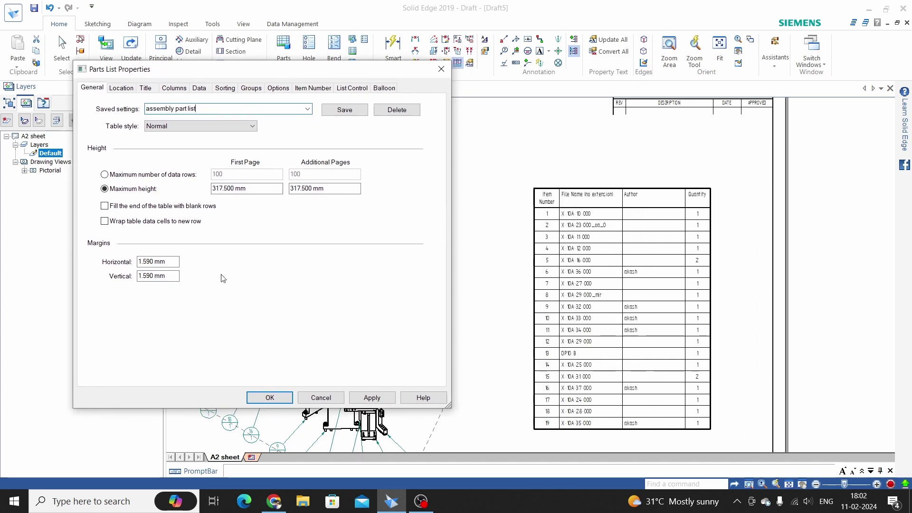
# - Set the parts list's maximum height to 100 mm for the first page and 150 mm for additional pages, and apply it
pyautogui.moveTo(281, 189); pyautogui.dragTo(213, 191)
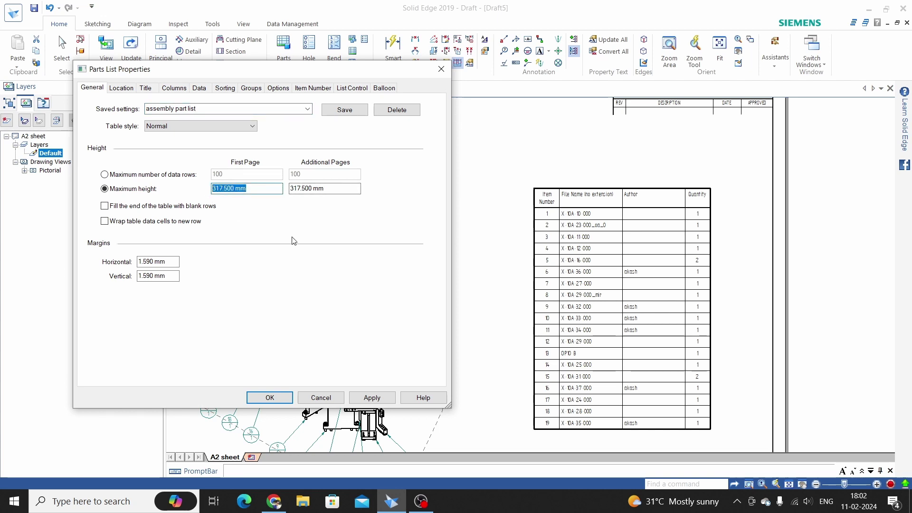
pyautogui.write('100')
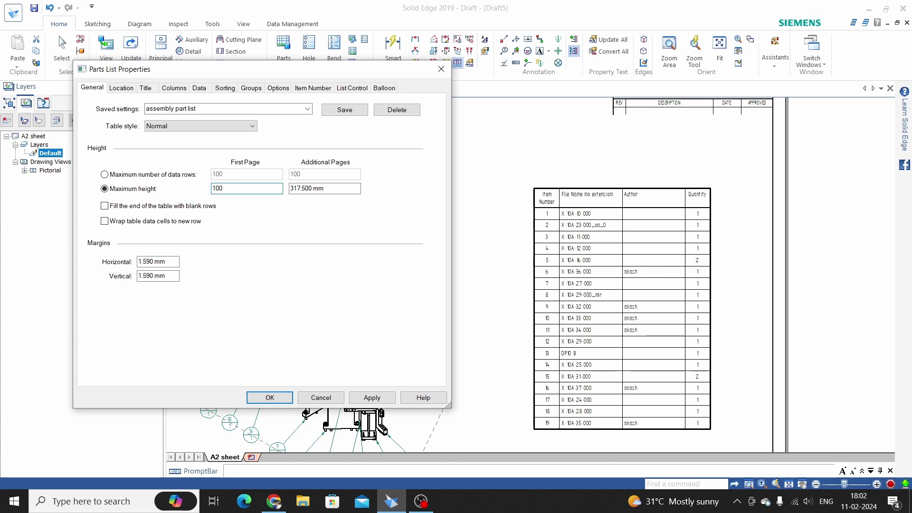
pyautogui.moveTo(359, 188); pyautogui.dragTo(281, 190)
pyautogui.write('150')
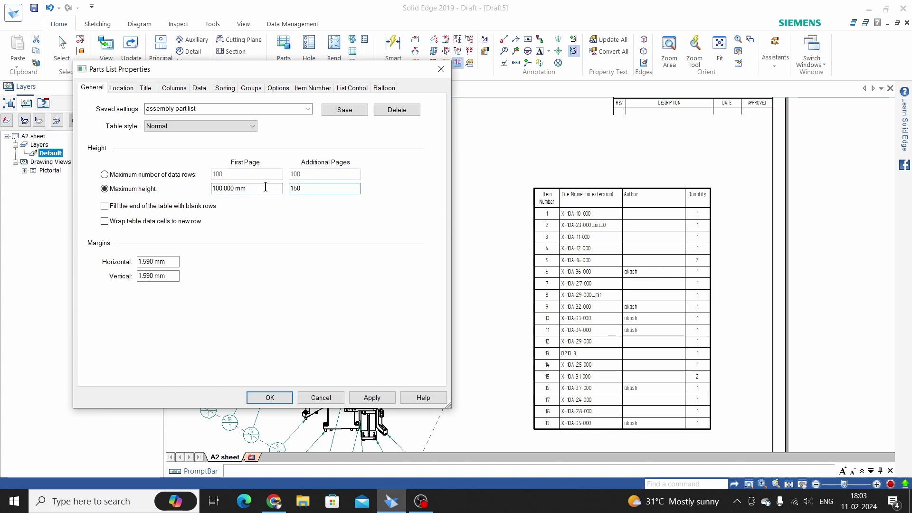
pyautogui.click(373, 398)
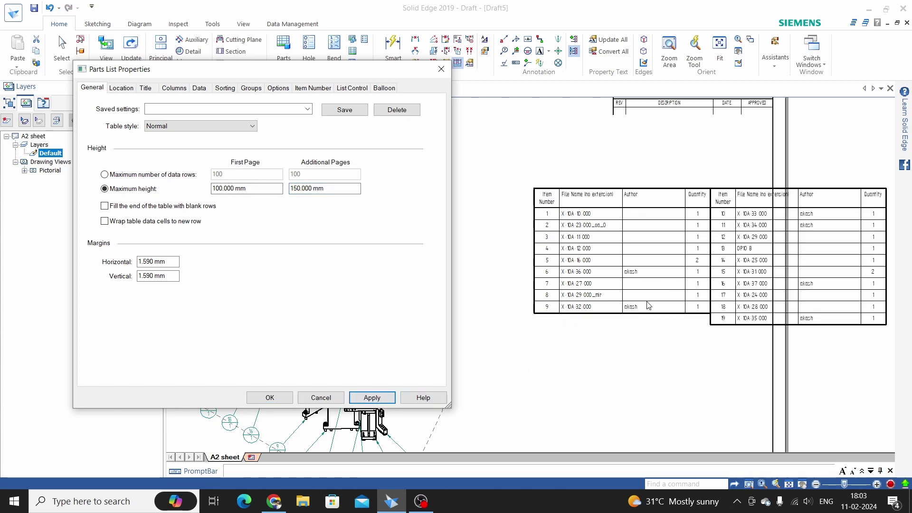
# - Set the maximum height to 300 mm for both the first page and the additional pages, and apply it
pyautogui.click(254, 190)
pyautogui.moveTo(254, 190); pyautogui.dragTo(199, 190)
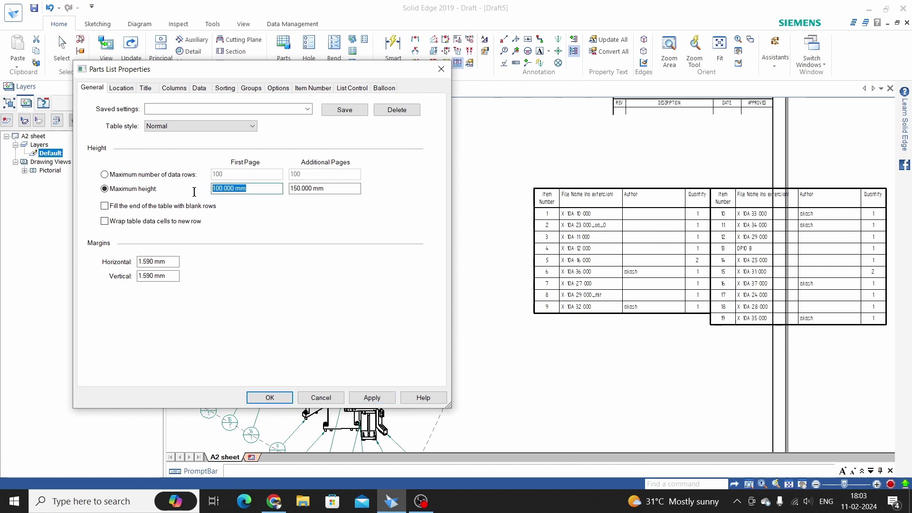
pyautogui.write('300')
pyautogui.moveTo(355, 189); pyautogui.dragTo(281, 189)
pyautogui.write('300')
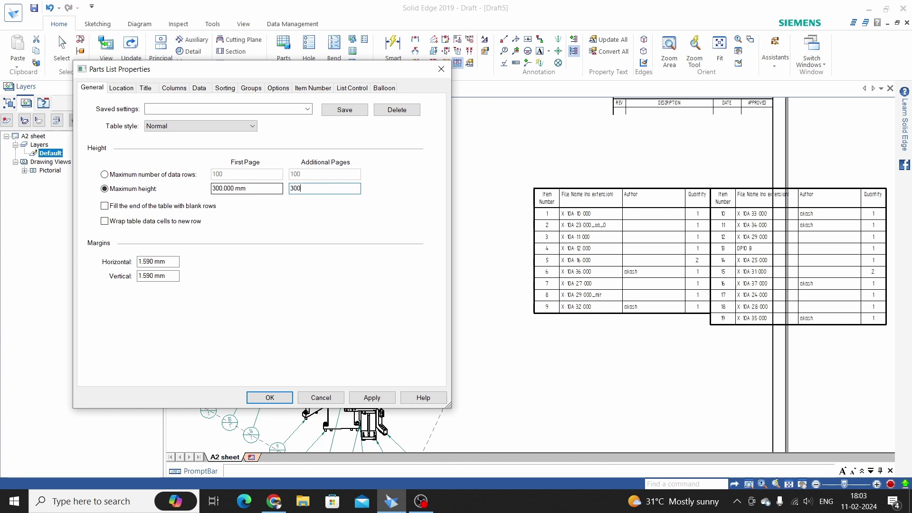
pyautogui.click(371, 398)
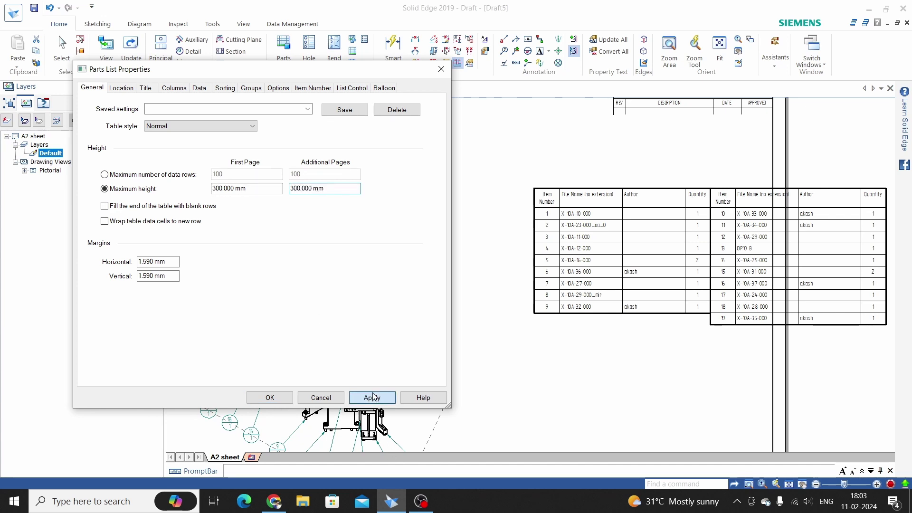
# - Save the current parts list settings under the name "assembly part list"
pyautogui.click(305, 109)
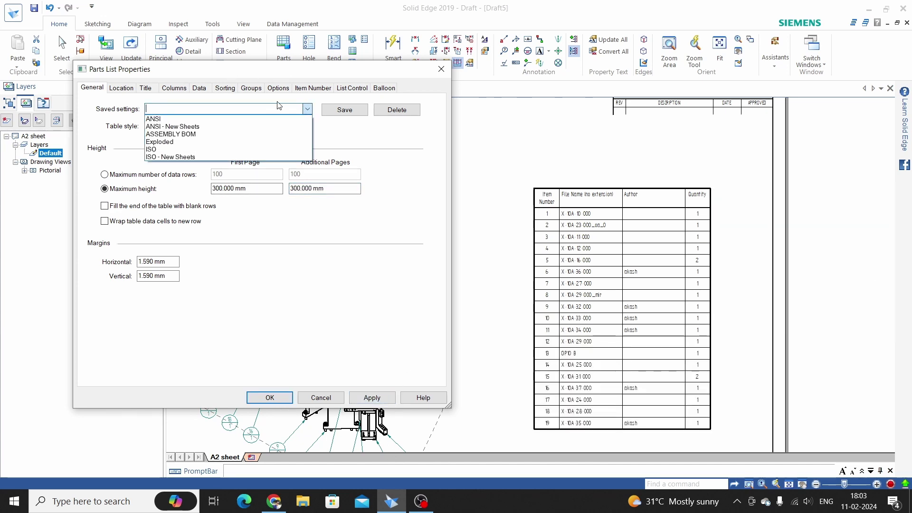
pyautogui.click(181, 107)
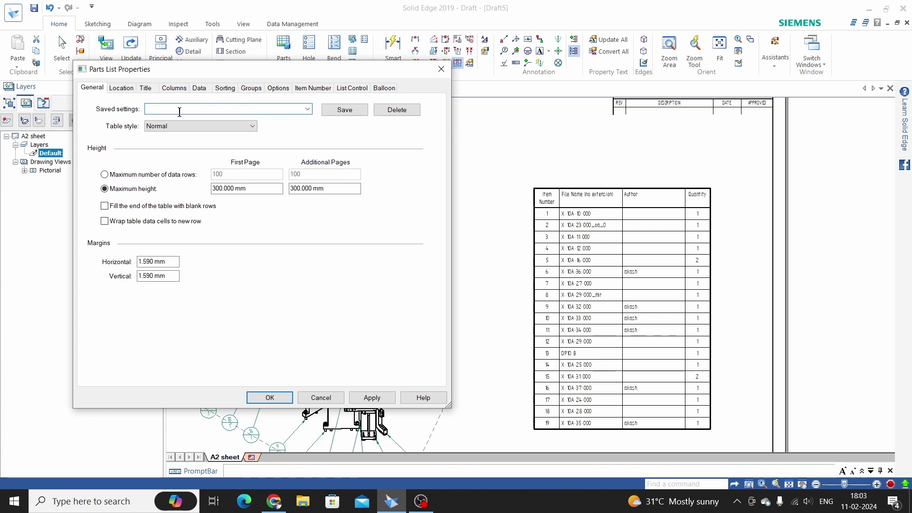
pyautogui.write('assembly part list')
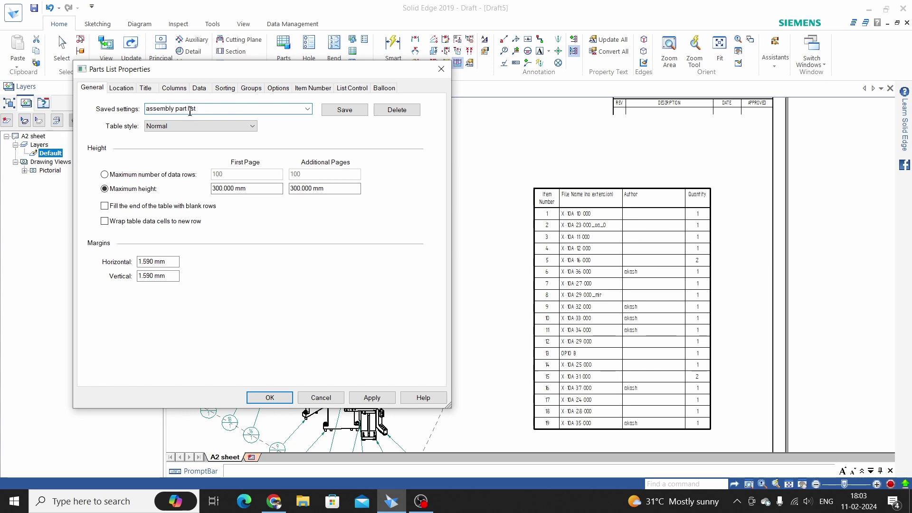
pyautogui.click(343, 117)
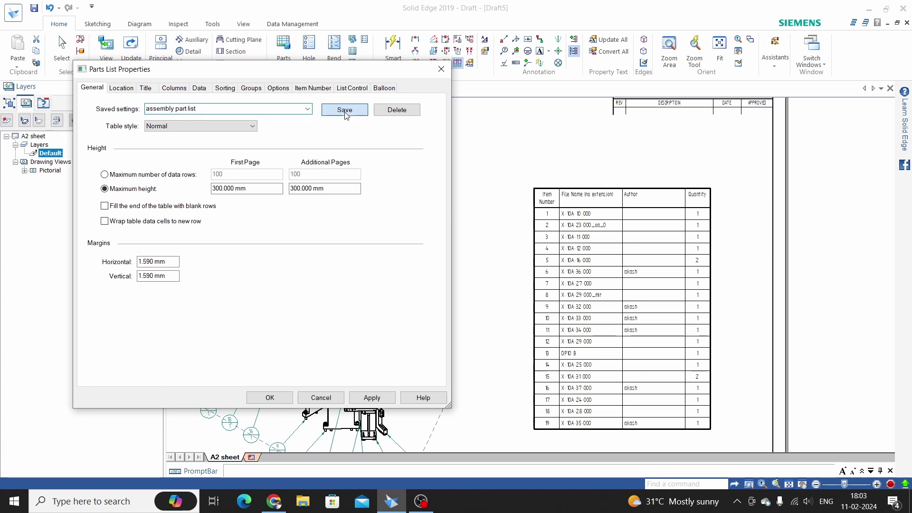
# - Review the parts list's location properties and the available anchor corner options
pyautogui.click(121, 88)
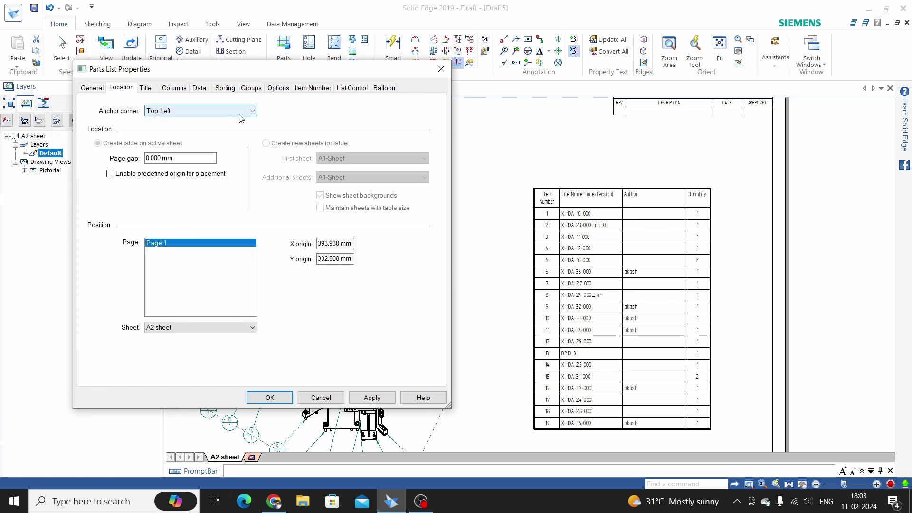
pyautogui.click(253, 114)
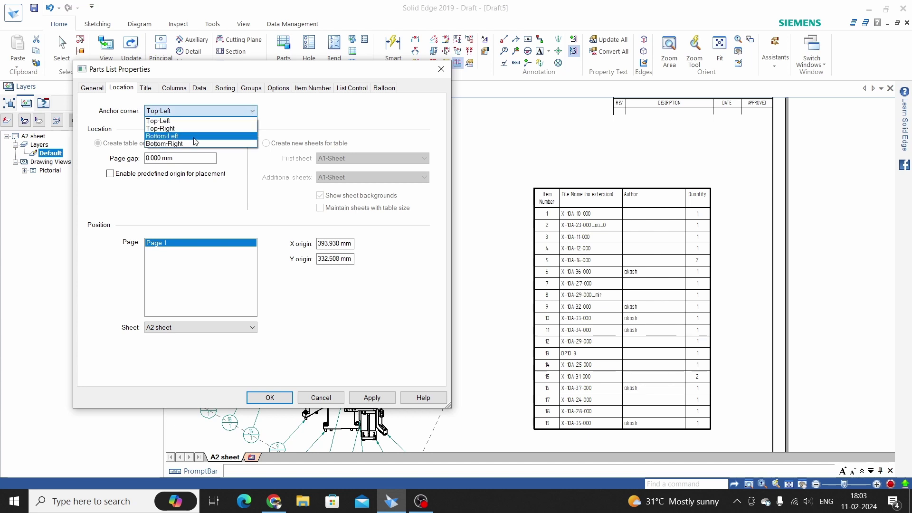
pyautogui.click(291, 114)
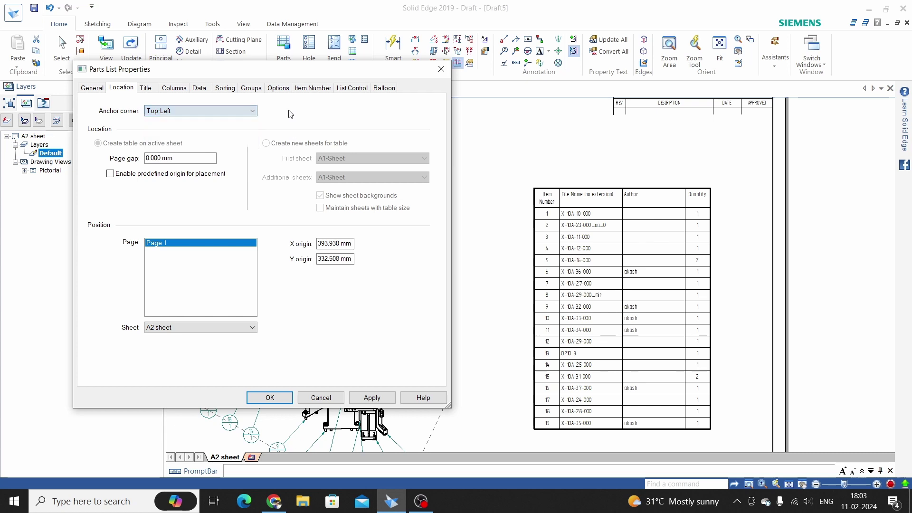
# - Add a title reading "ASSEMBLY PART LIST" to the parts list and apply it
pyautogui.click(145, 88)
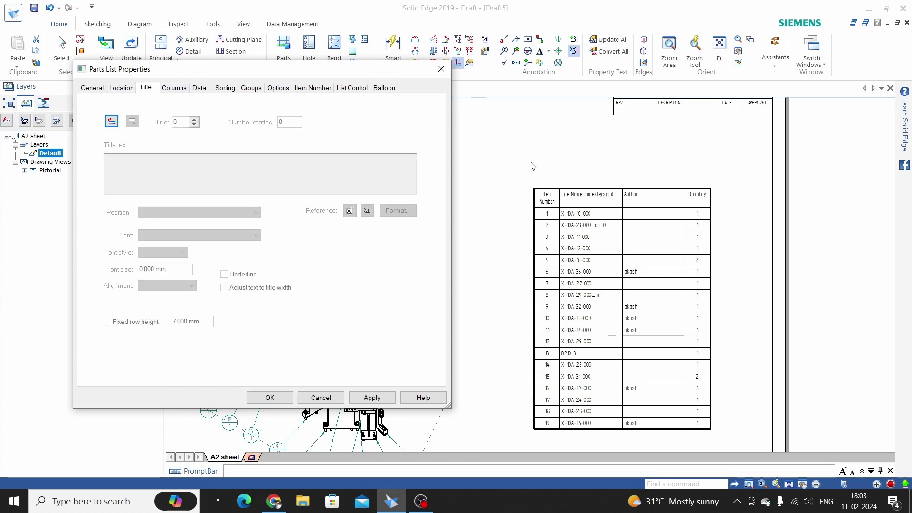
pyautogui.click(113, 123)
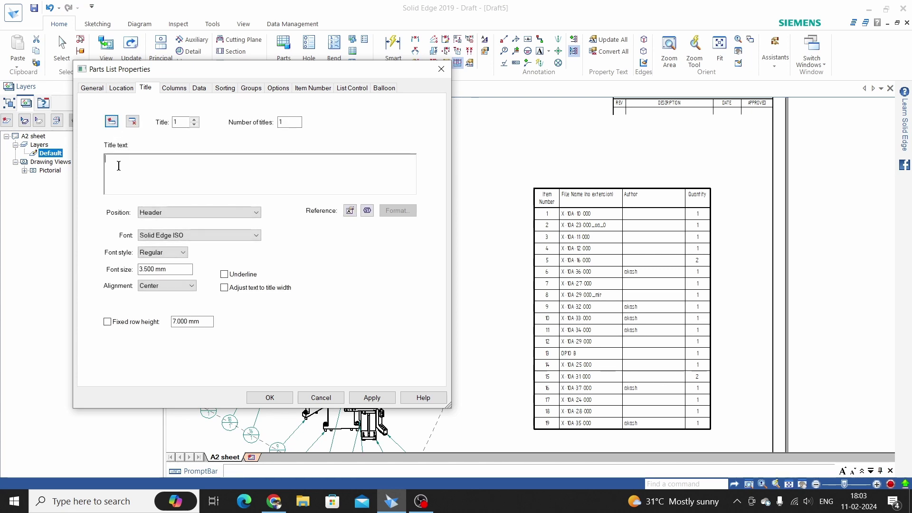
pyautogui.write('ASSE')
pyautogui.press('BackSpace')
pyautogui.press('BackSpace')
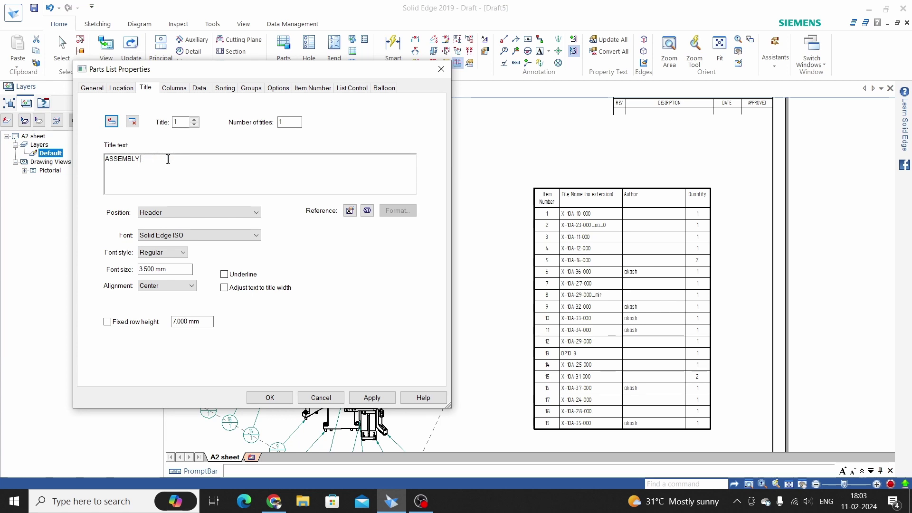
pyautogui.write('PART LIST')
pyautogui.click(372, 398)
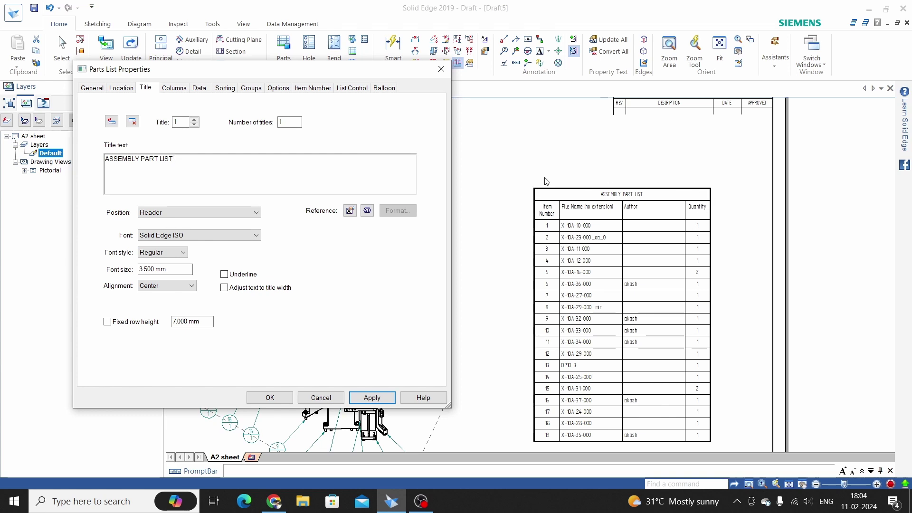
# - Try the Footer, Both and Neither positions for the parts list title, applying each one
pyautogui.click(198, 213)
pyautogui.click(177, 233)
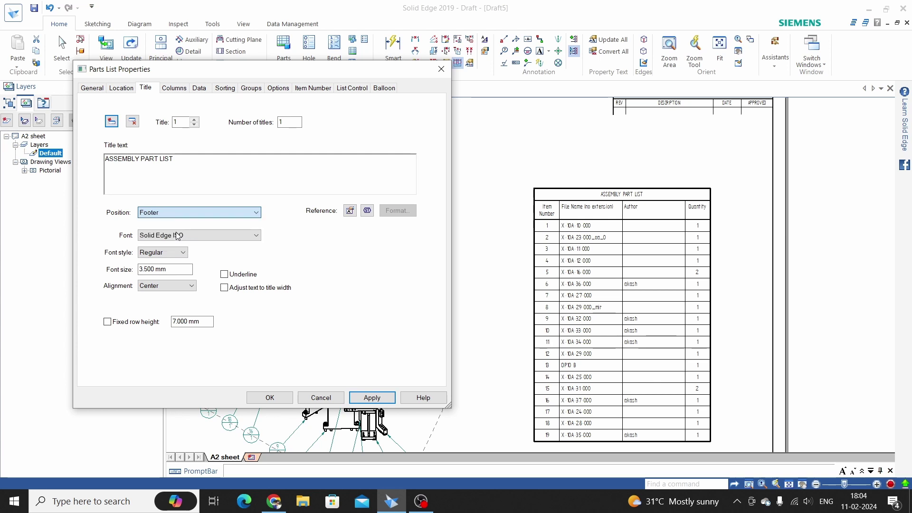
pyautogui.click(373, 398)
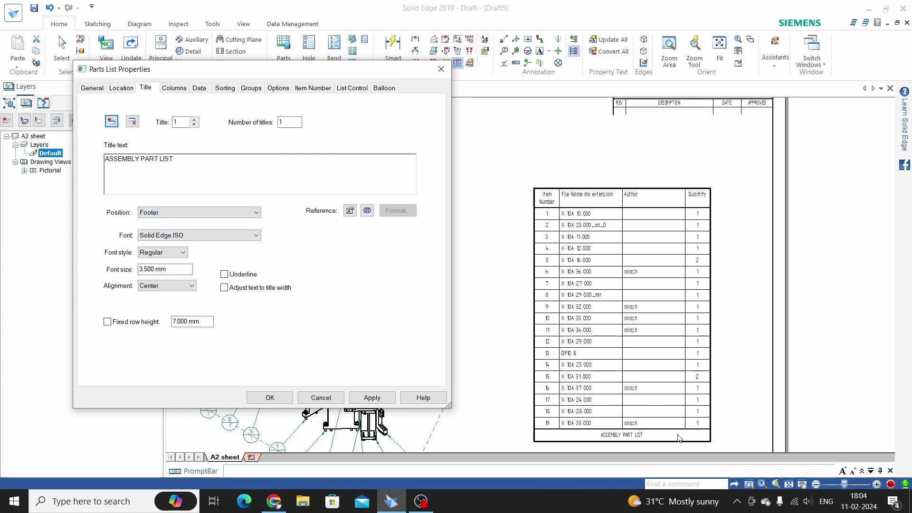
pyautogui.click(175, 212)
pyautogui.click(150, 237)
pyautogui.click(382, 398)
pyautogui.click(233, 213)
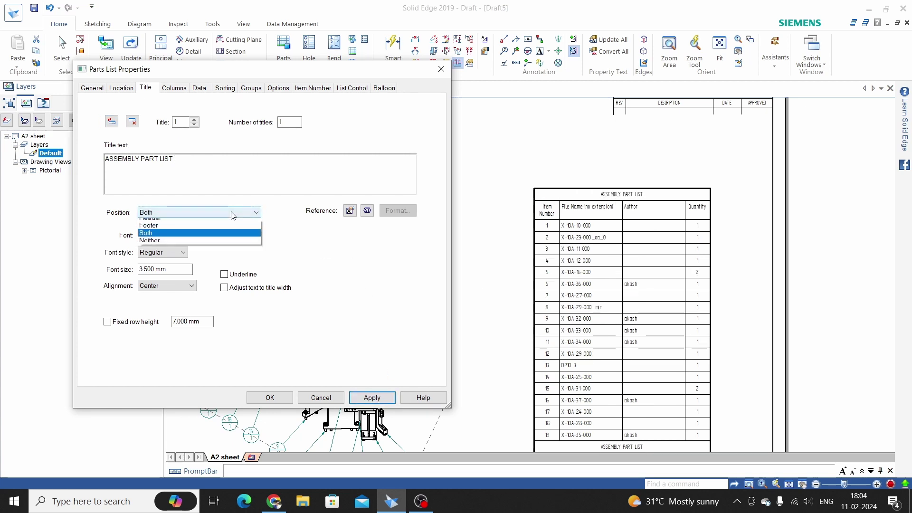
pyautogui.click(173, 242)
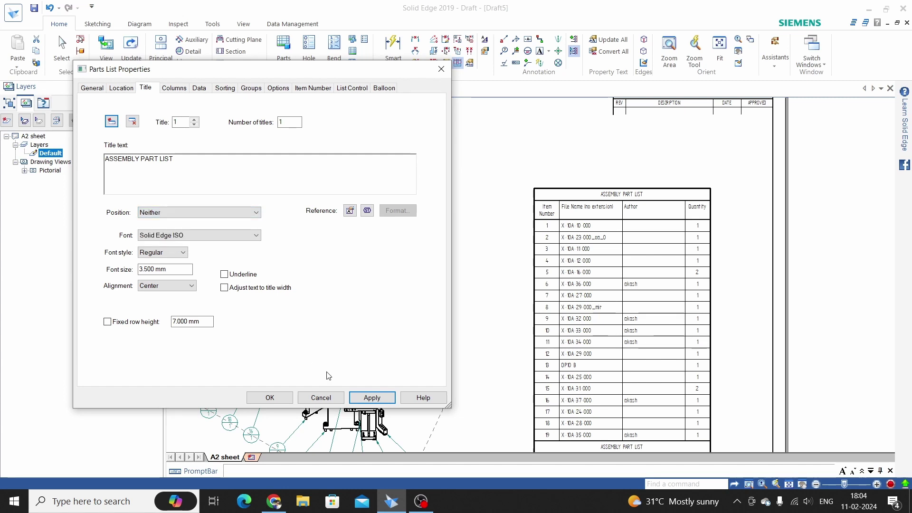
pyautogui.click(372, 398)
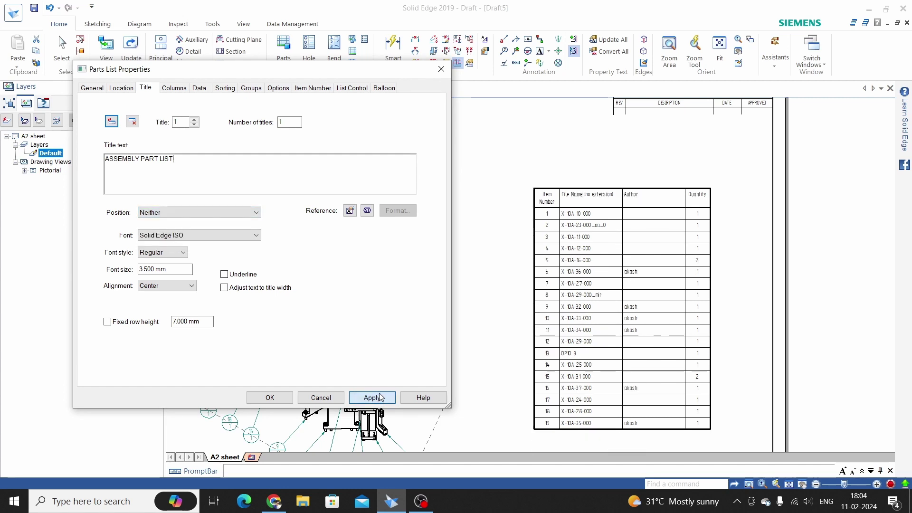
# - Set the title's position to Header and apply it to the parts list
pyautogui.click(197, 212)
pyautogui.click(177, 222)
pyautogui.click(373, 397)
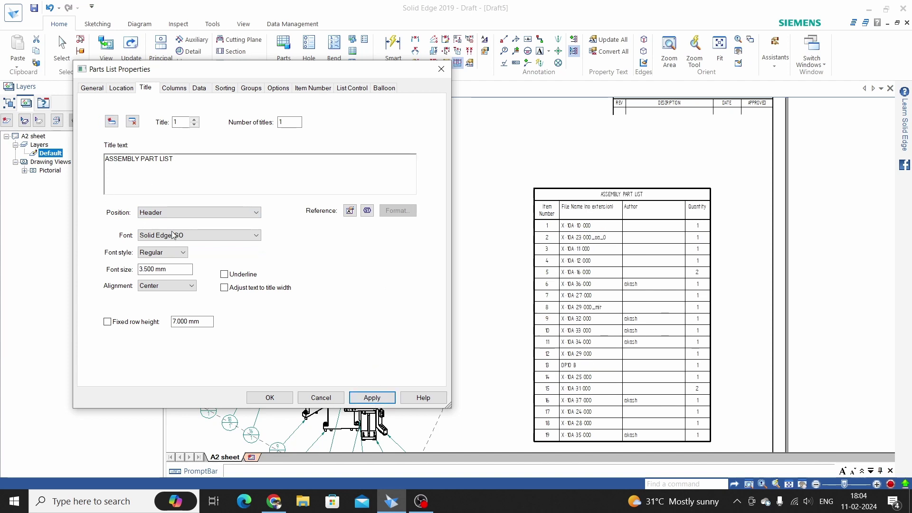
# - Format the title in Times New Roman, Bold, with a 6 mm font size and Center alignment
pyautogui.click(256, 236)
pyautogui.scroll(-3, 177, 408)
pyautogui.scroll(-11, 177, 412)
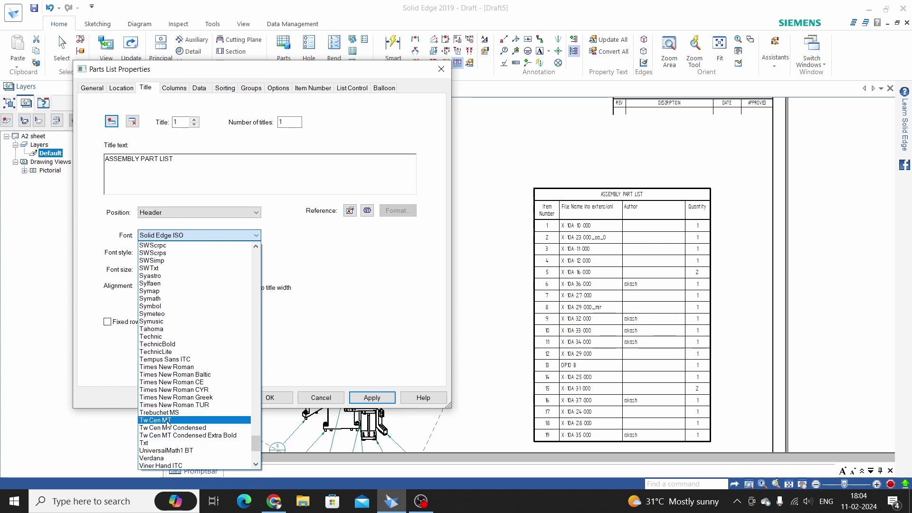
pyautogui.click(167, 368)
pyautogui.moveTo(190, 269); pyautogui.dragTo(135, 273)
pyautogui.write('6')
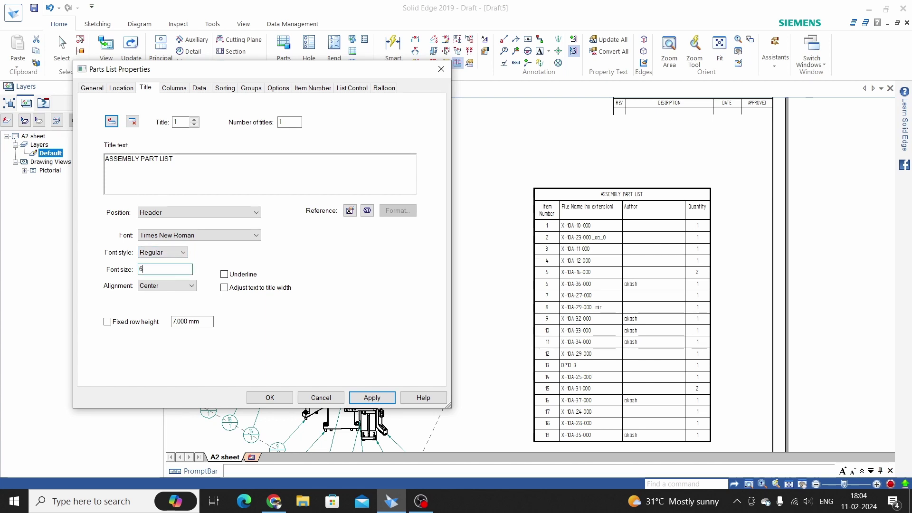
pyautogui.click(172, 252)
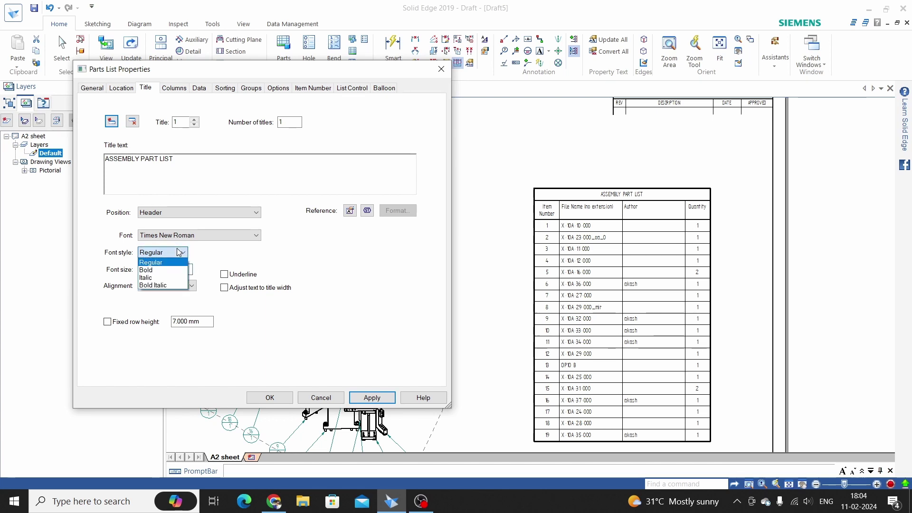
pyautogui.click(157, 270)
pyautogui.click(190, 286)
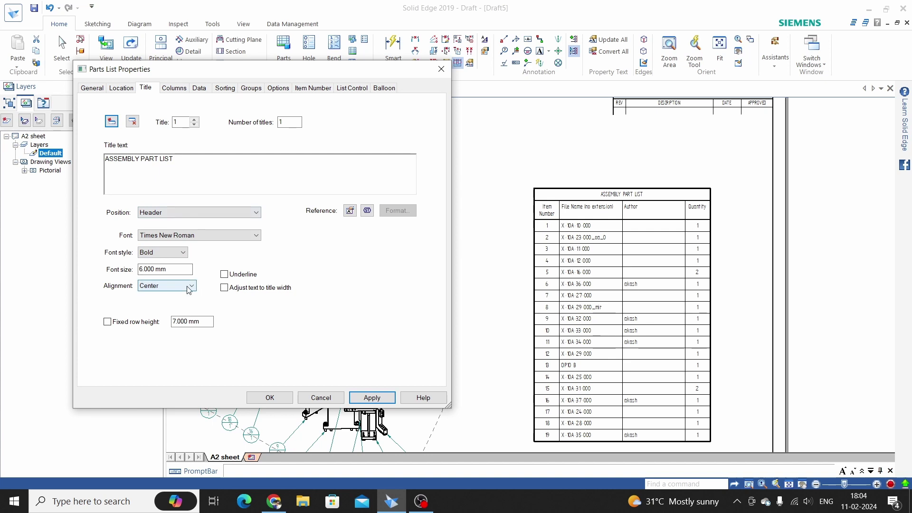
pyautogui.click(174, 298)
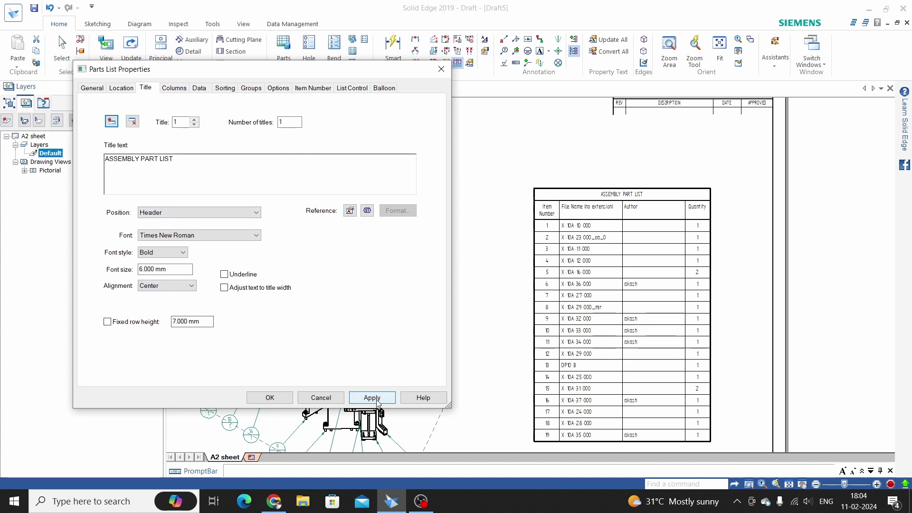
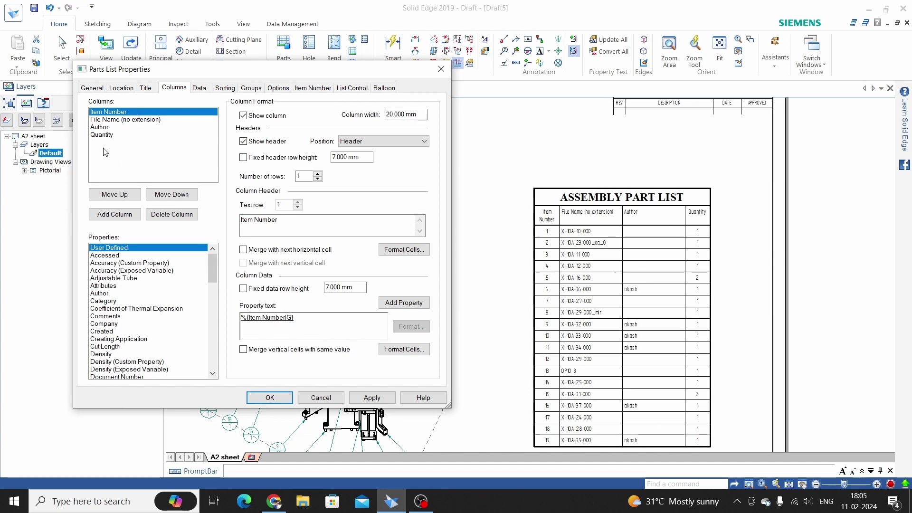
# - Delete the Author column from the parts list and add a Document Number column
pyautogui.click(102, 127)
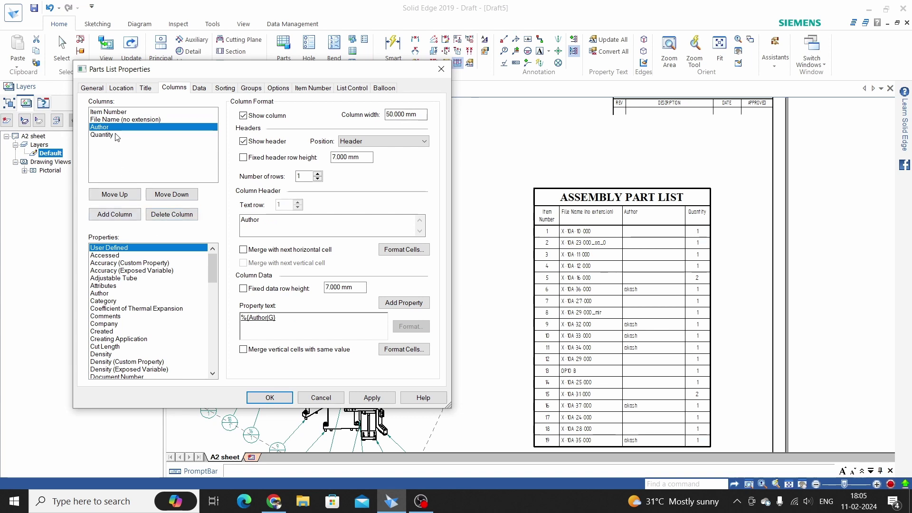
pyautogui.click(172, 215)
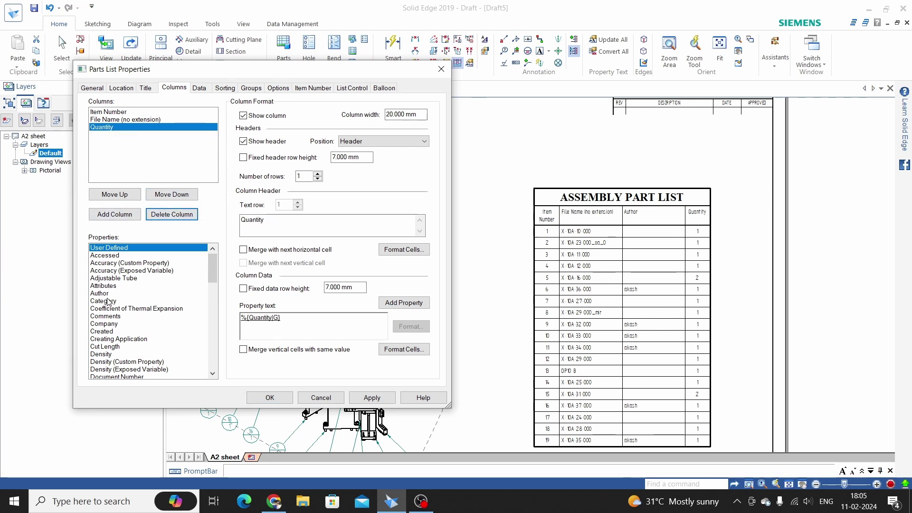
pyautogui.scroll(-3, 124, 283)
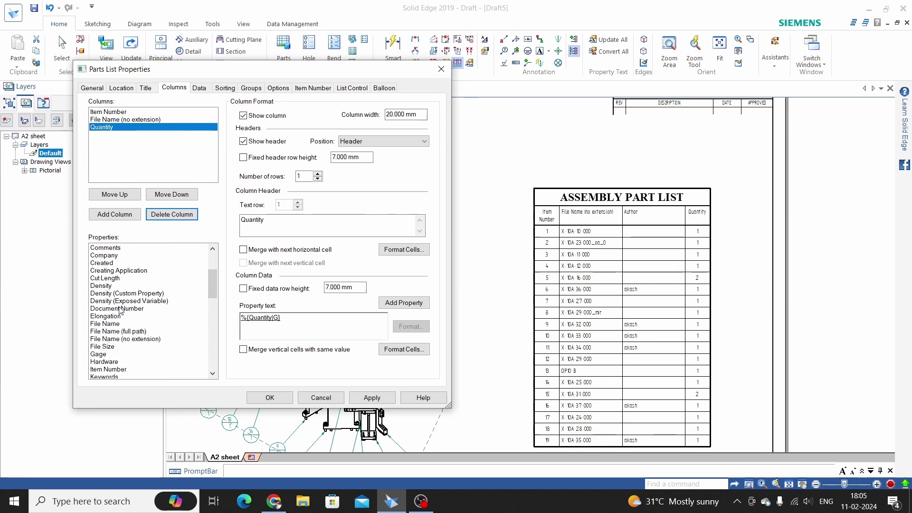
pyautogui.scroll(1, 129, 321)
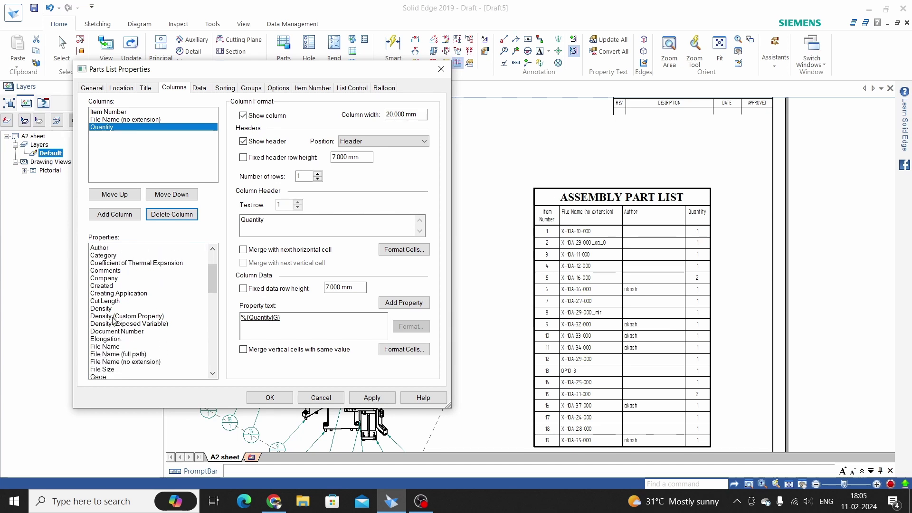
pyautogui.click(117, 332)
pyautogui.click(122, 214)
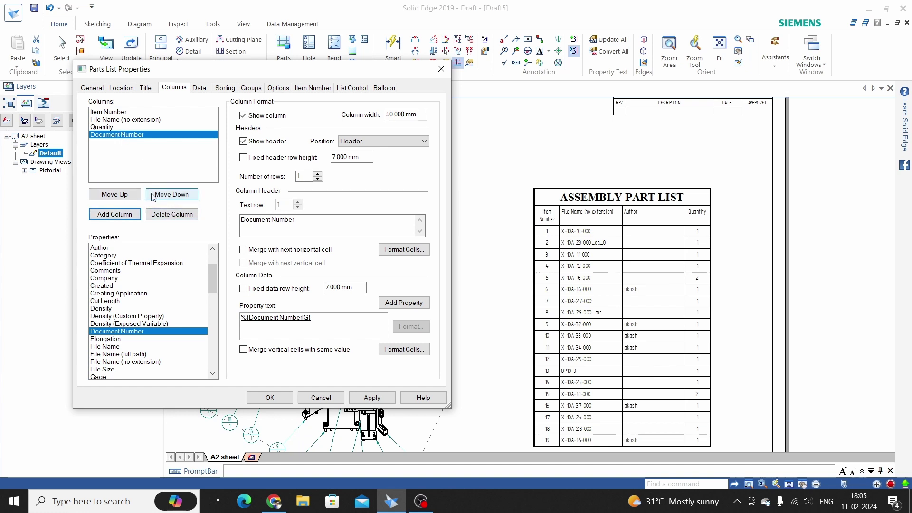
# - Move the Document Number column ahead of Quantity and apply the new order to the parts list
pyautogui.click(122, 195)
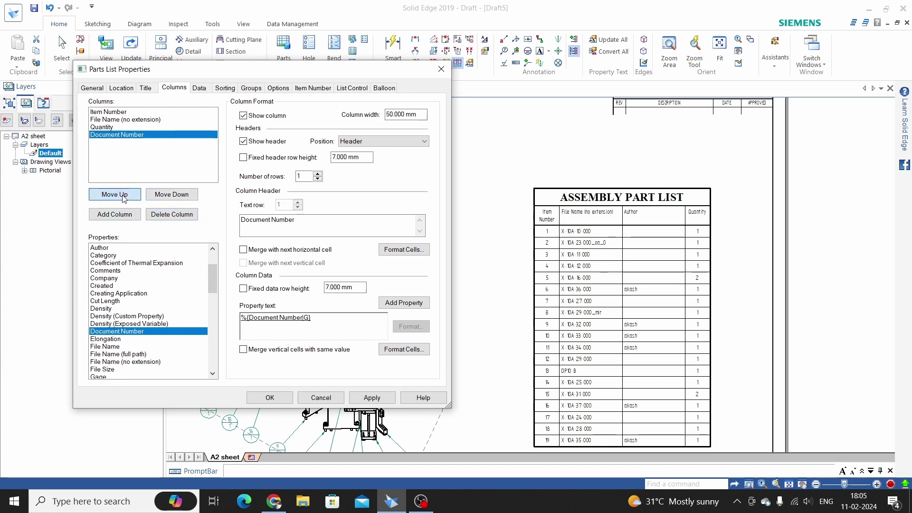
pyautogui.click(371, 398)
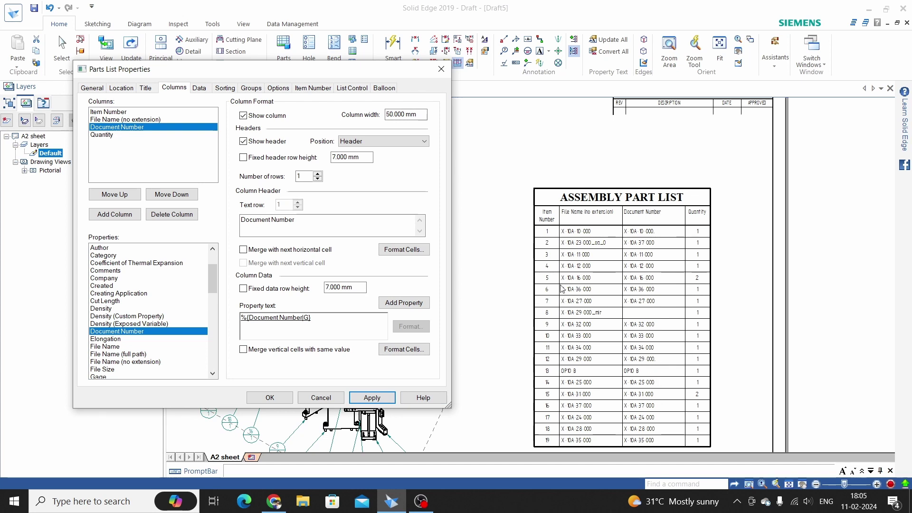
# - Replace the extra File Name (no extension) column with a MATL. (Custom Property) column placed before Quantity, and apply it
pyautogui.click(185, 217)
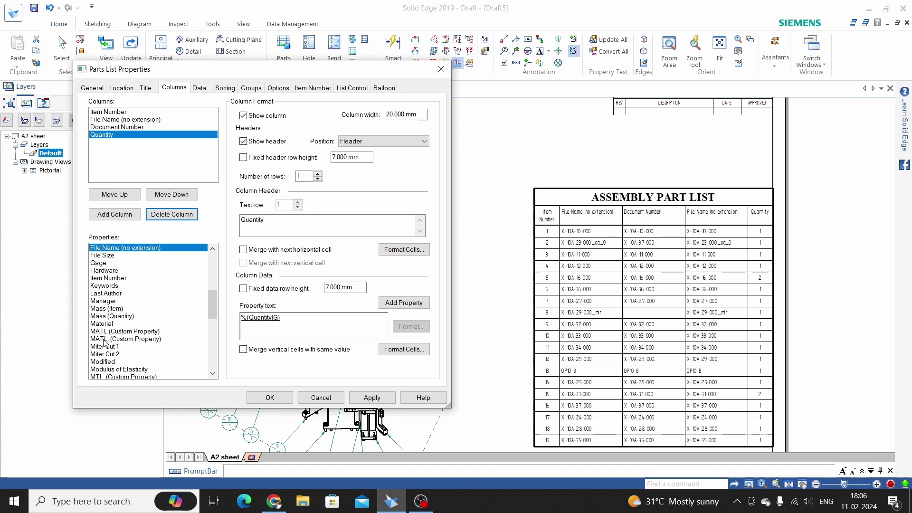
pyautogui.click(105, 339)
pyautogui.click(119, 215)
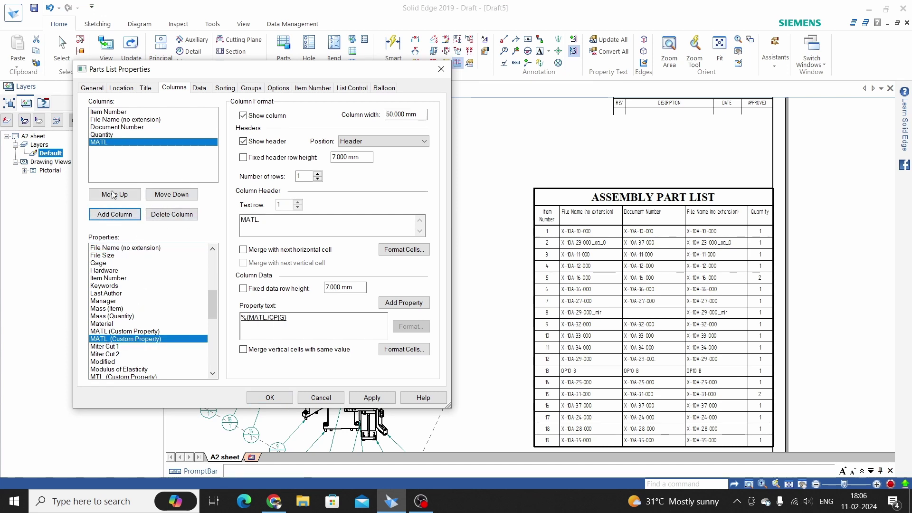
pyautogui.click(114, 194)
pyautogui.click(373, 399)
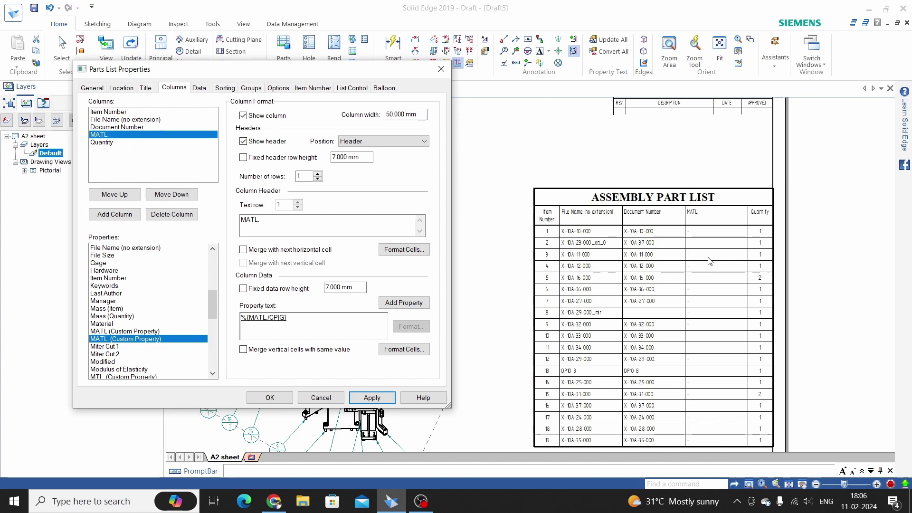
# - Add a Mass (Item) column between MATL. and Quantity and apply it to the parts list
pyautogui.scroll(-3, 162, 299)
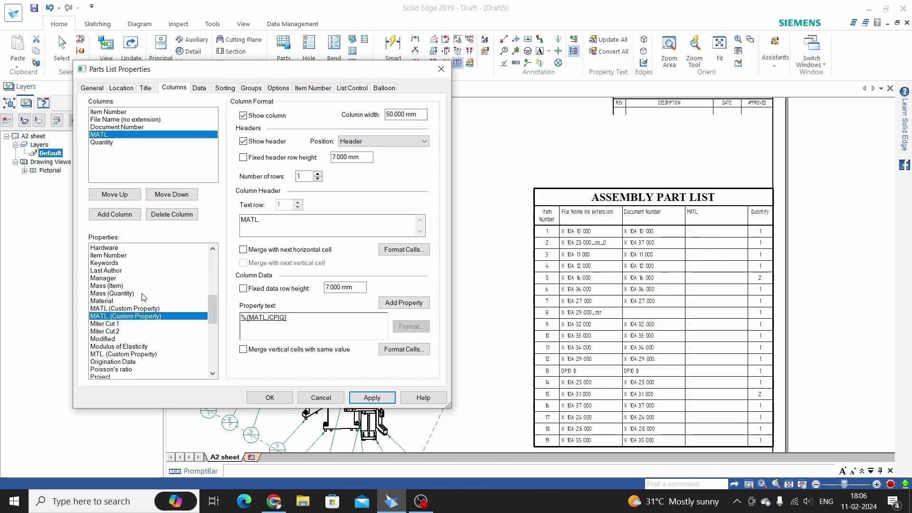
pyautogui.scroll(-10, 146, 303)
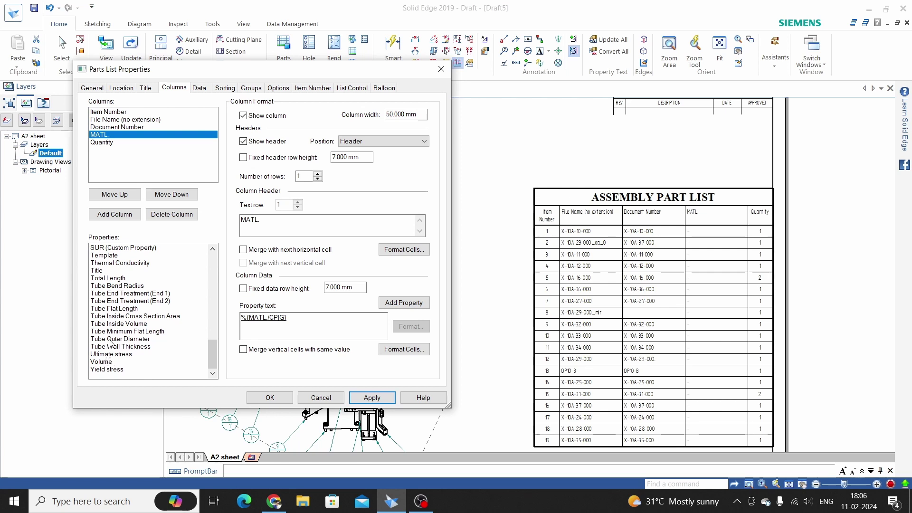
pyautogui.scroll(1, 116, 298)
pyautogui.click(171, 301)
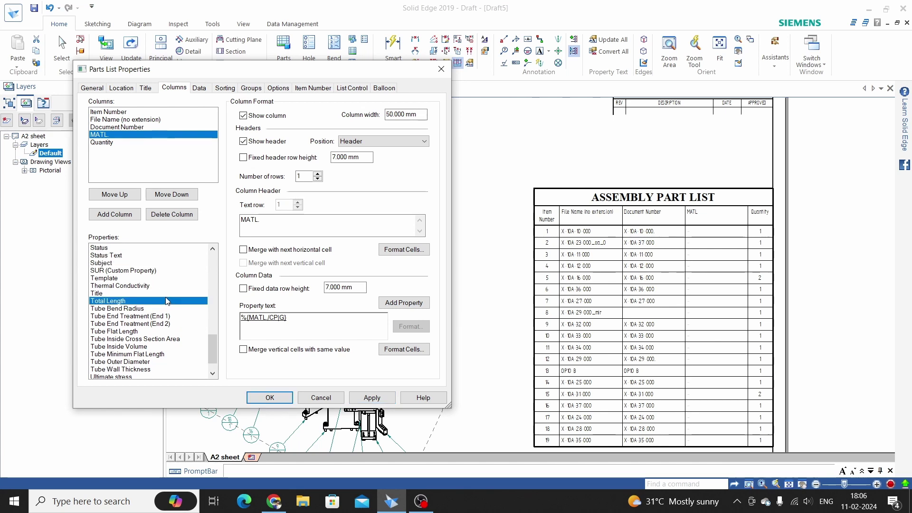
pyautogui.scroll(3, 142, 302)
pyautogui.scroll(5, 143, 303)
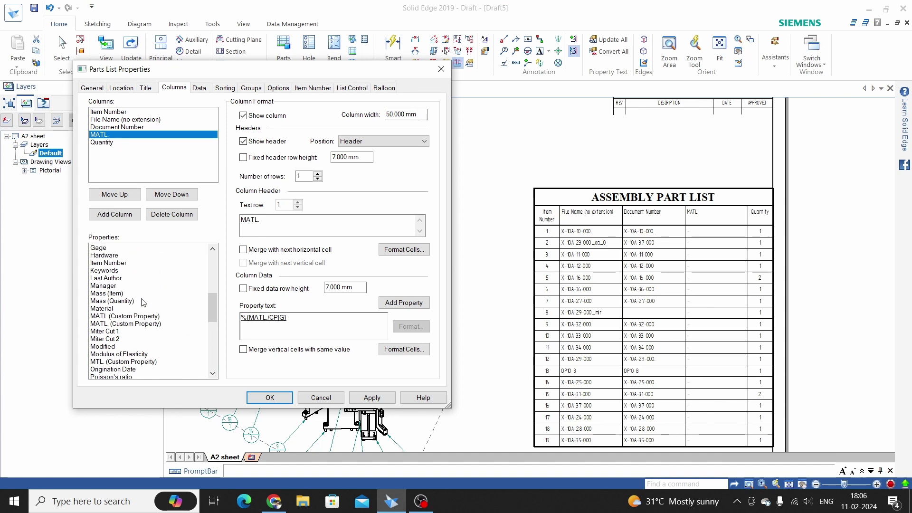
pyautogui.click(112, 294)
pyautogui.click(117, 215)
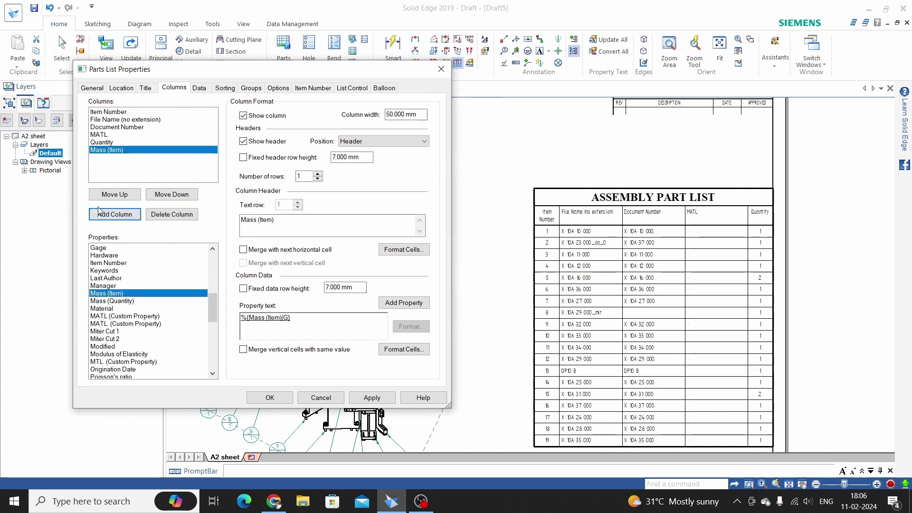
pyautogui.click(114, 195)
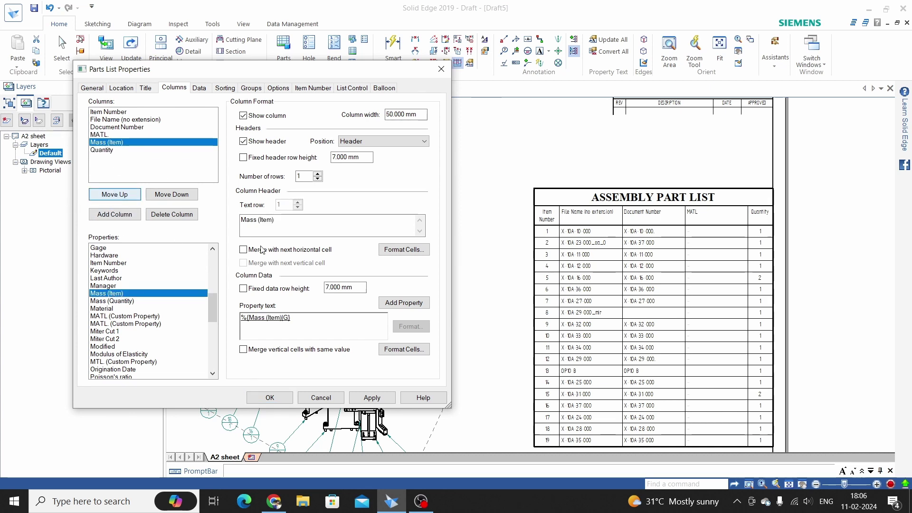
pyautogui.click(373, 399)
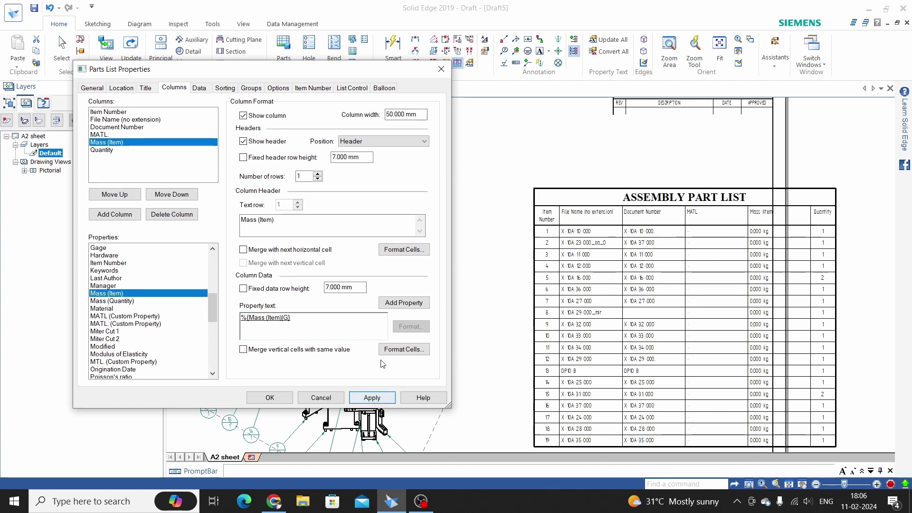
# - Format all data rows of the parts list in the SWGothe font with Bold and apply it
pyautogui.click(199, 89)
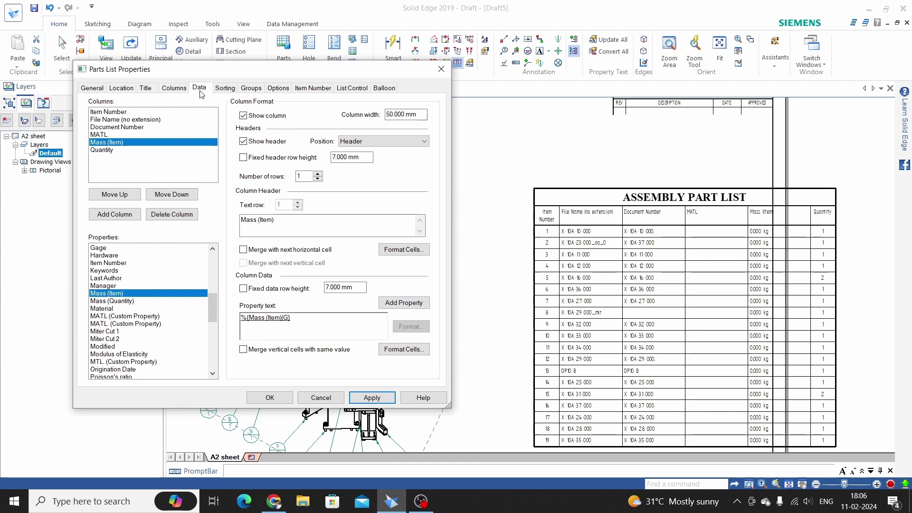
pyautogui.moveTo(308, 69); pyautogui.dragTo(235, 55)
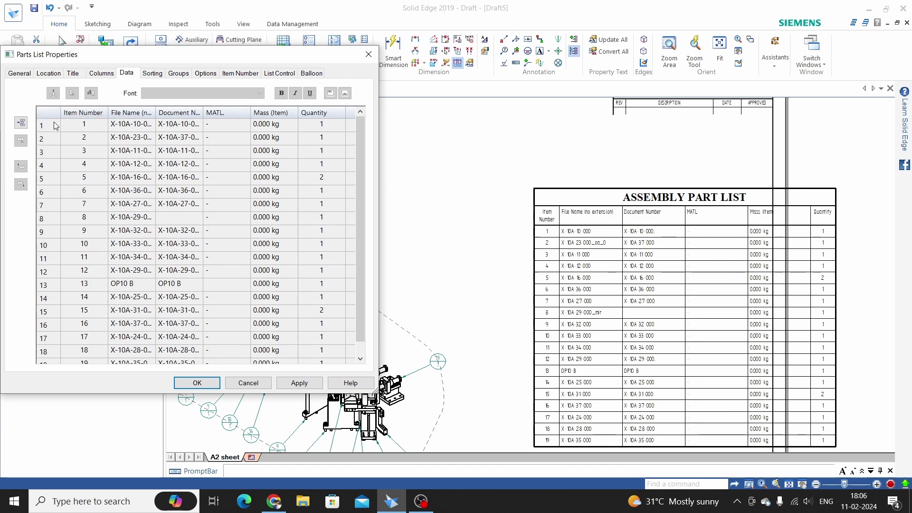
pyautogui.moveTo(50, 125); pyautogui.dragTo(345, 405)
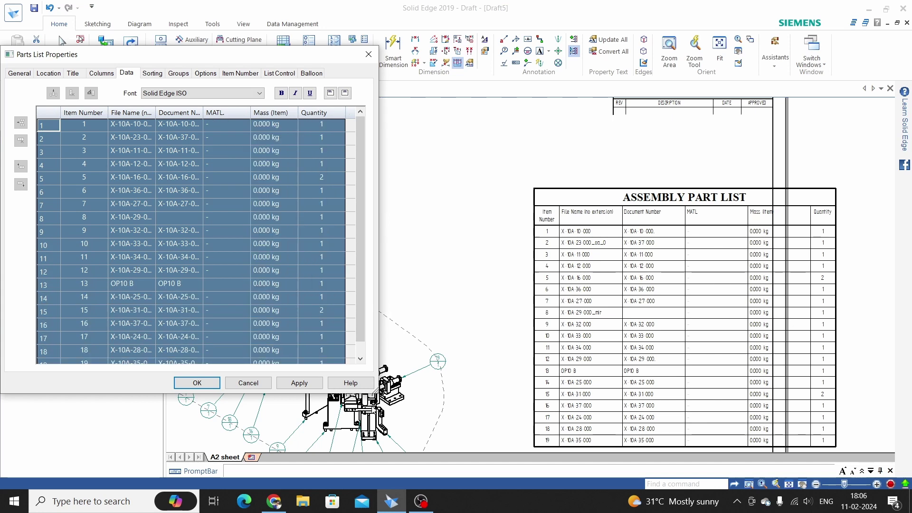
pyautogui.click(244, 94)
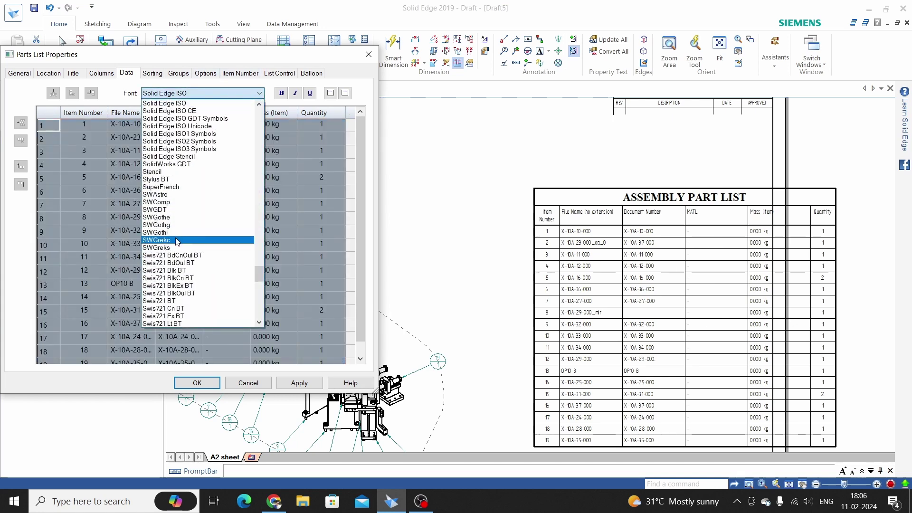
pyautogui.press('Up')
pyautogui.click(167, 218)
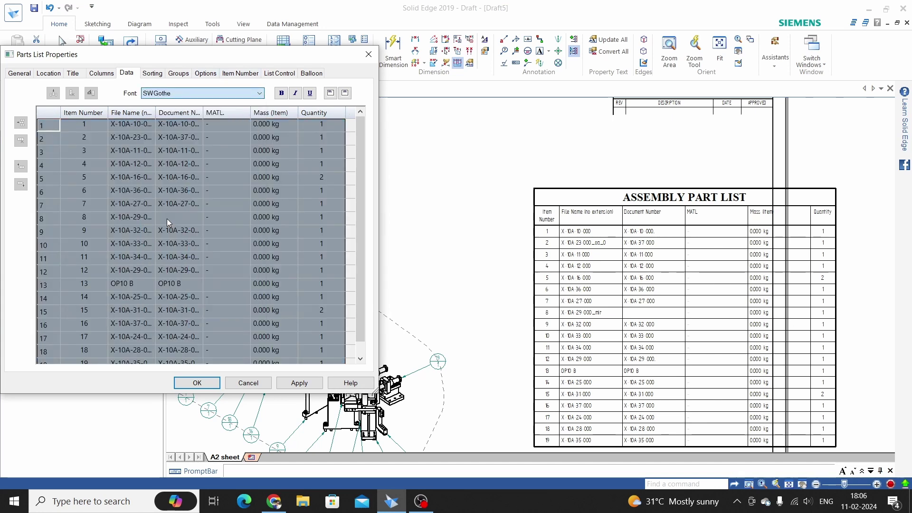
pyautogui.click(282, 94)
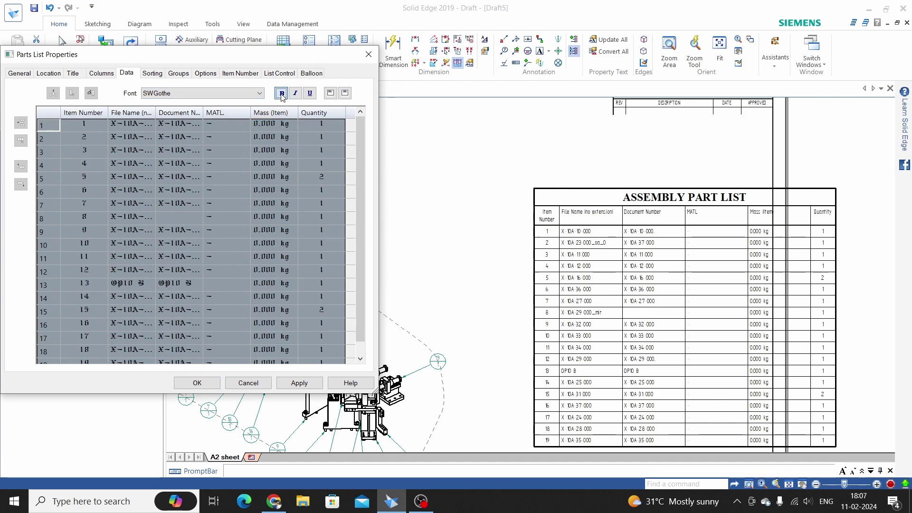
pyautogui.click(294, 383)
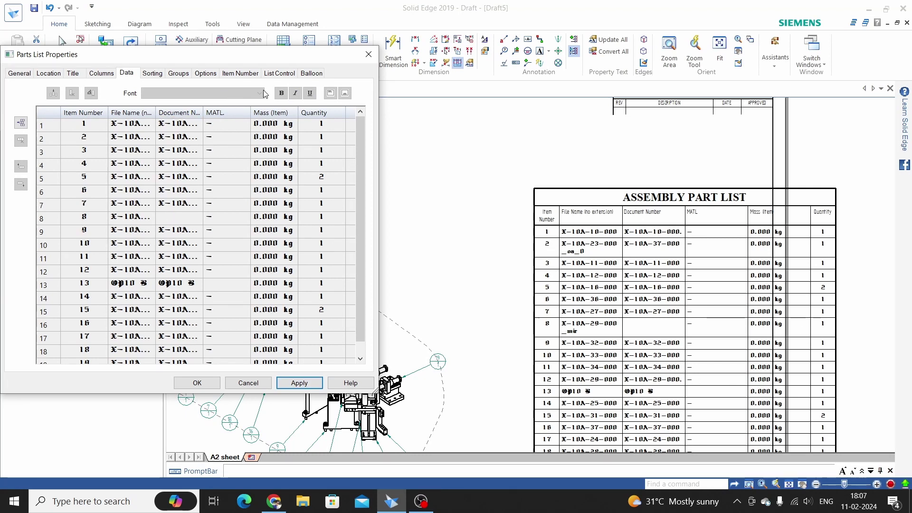
# - Change the font of all parts list data rows to Arial
pyautogui.moveTo(45, 125); pyautogui.dragTo(364, 382)
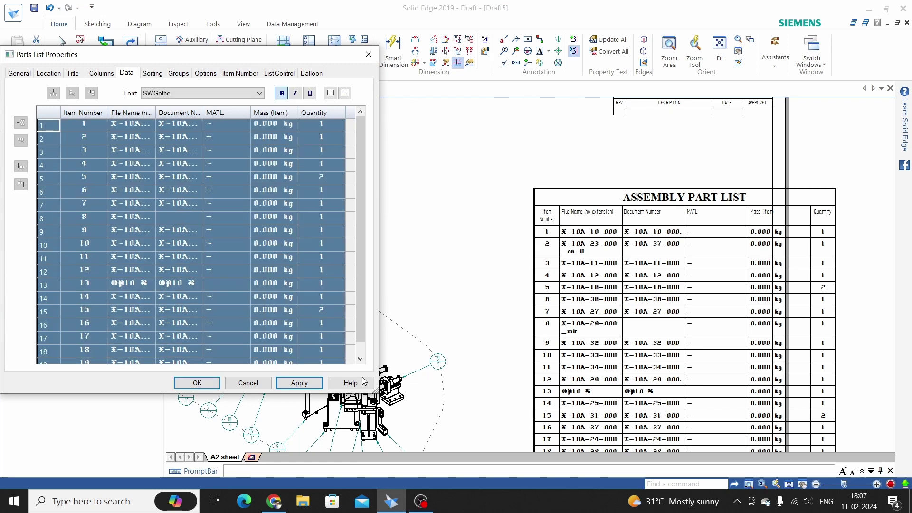
pyautogui.scroll(-1, 358, 310)
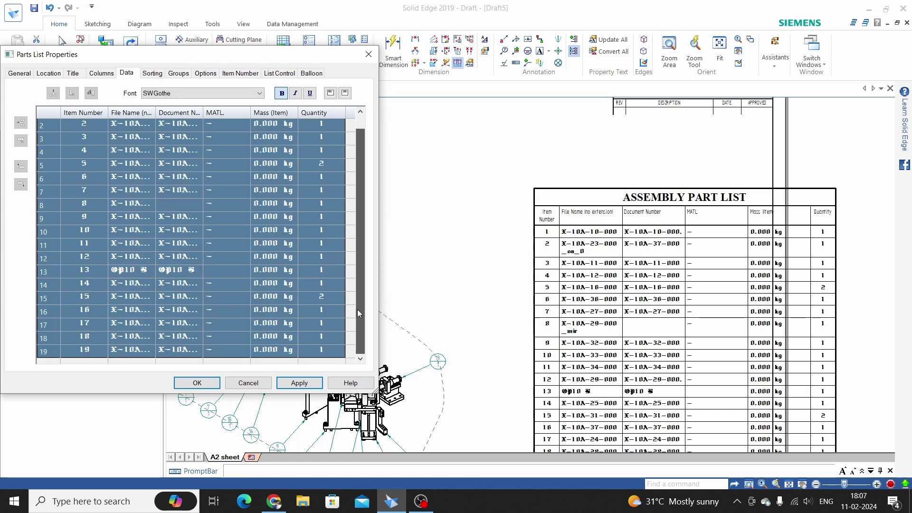
pyautogui.click(259, 93)
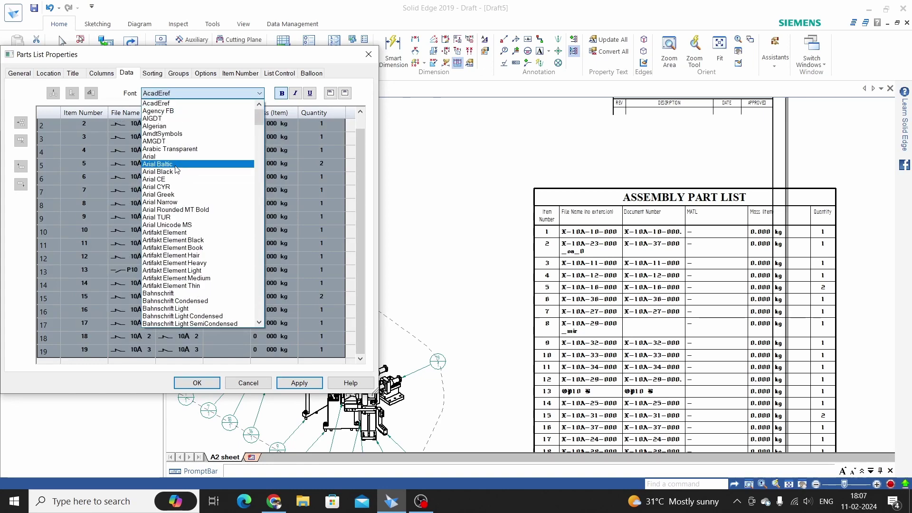
pyautogui.click(183, 158)
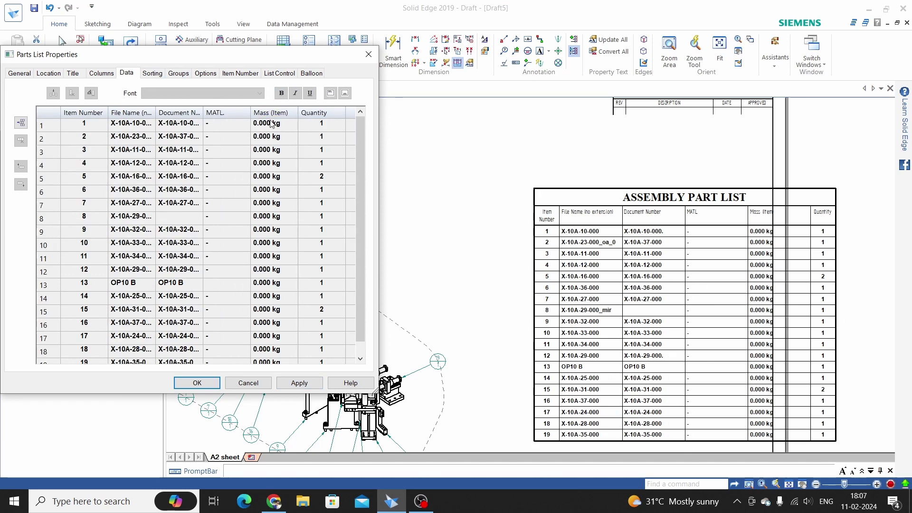
# - Make all parts list data rows italic and underlined, and apply the formatting
pyautogui.moveTo(47, 125); pyautogui.dragTo(338, 386)
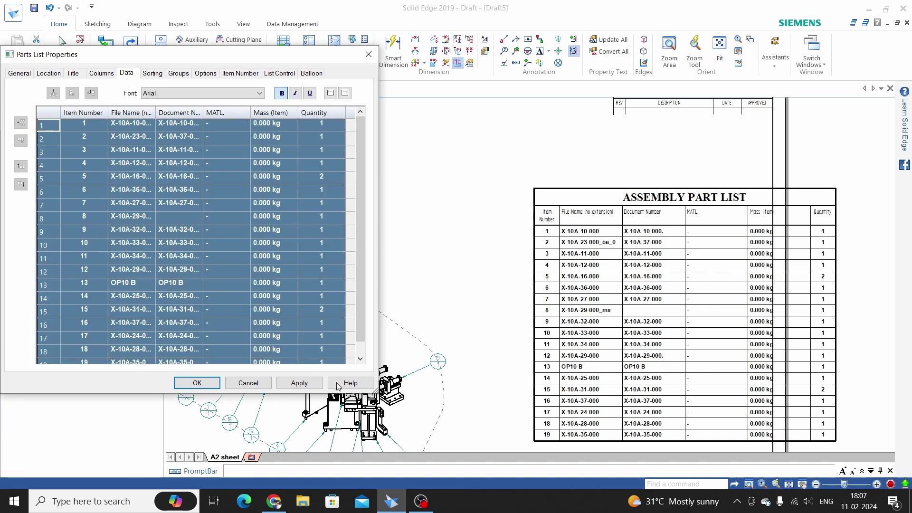
pyautogui.click(297, 93)
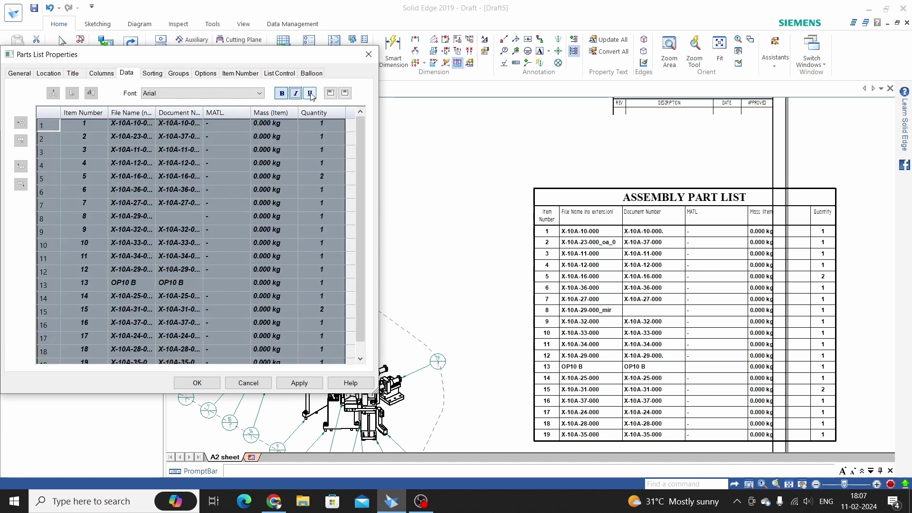
pyautogui.click(310, 94)
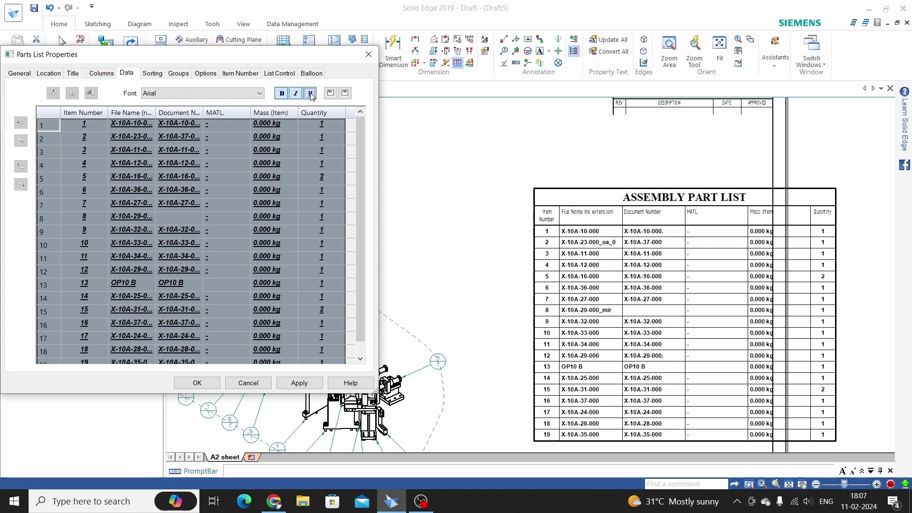
pyautogui.click(305, 384)
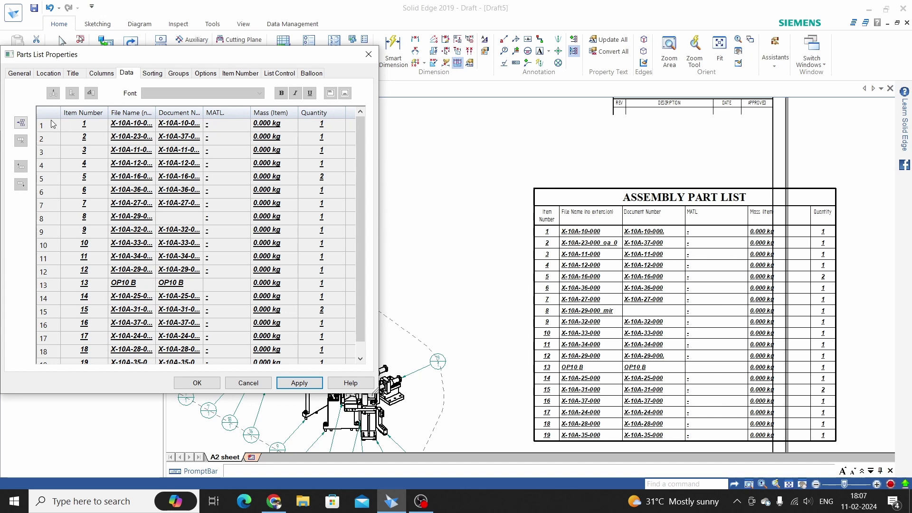
# - Remove the underline from all parts list data rows and apply the change
pyautogui.moveTo(53, 125); pyautogui.dragTo(369, 362)
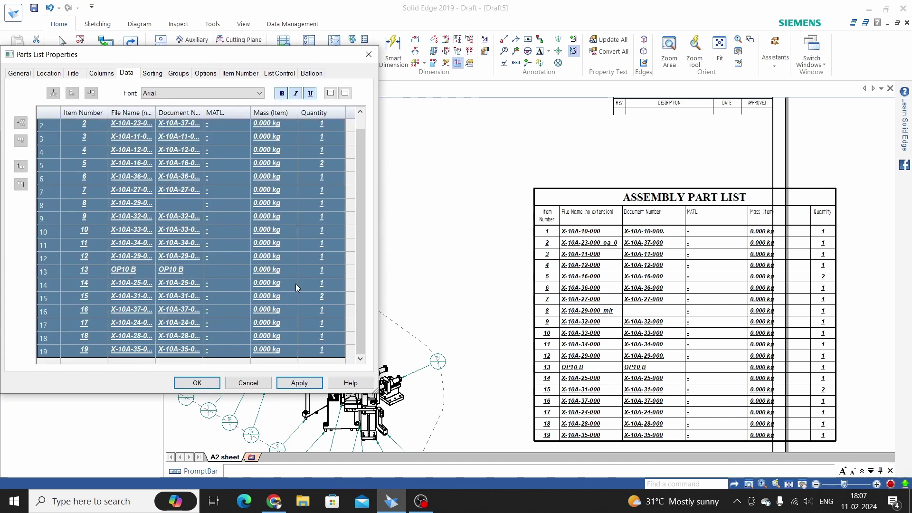
pyautogui.click(312, 94)
pyautogui.click(153, 73)
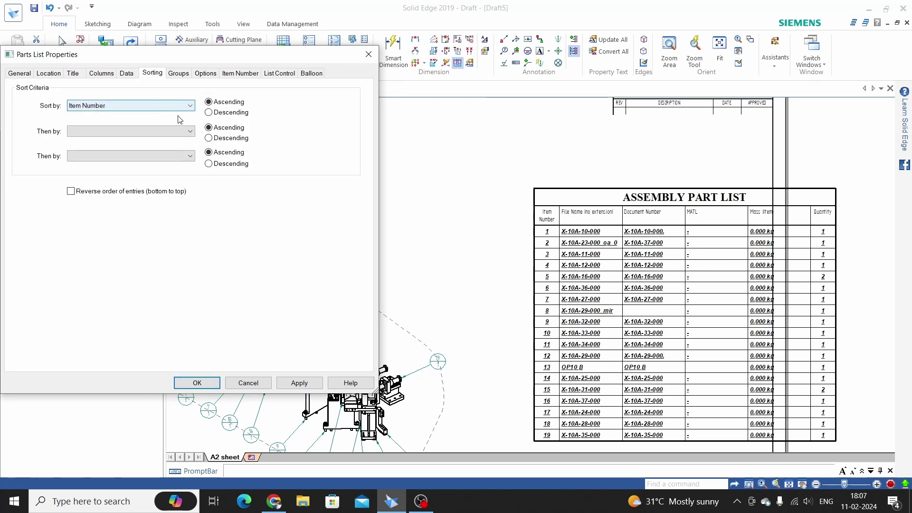
pyautogui.click(299, 383)
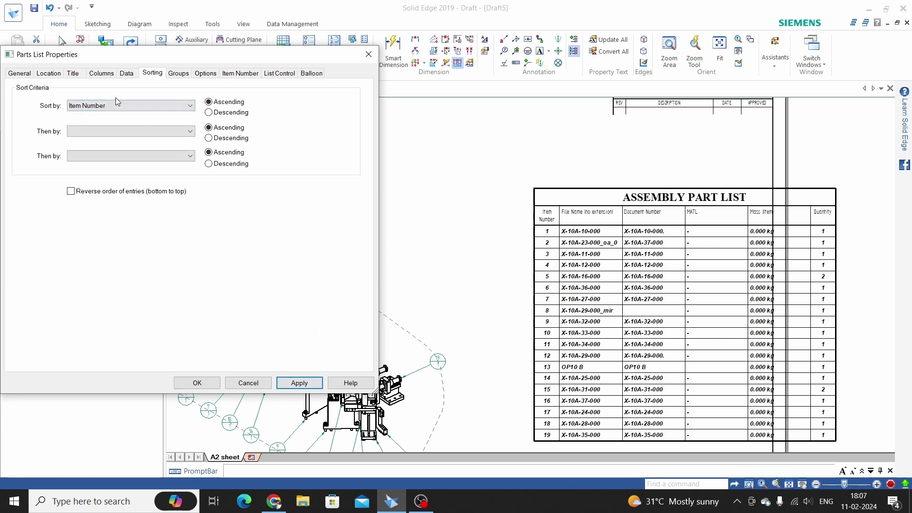
# - Sort the parts list by Item Number in descending order and apply the sorting
pyautogui.click(126, 74)
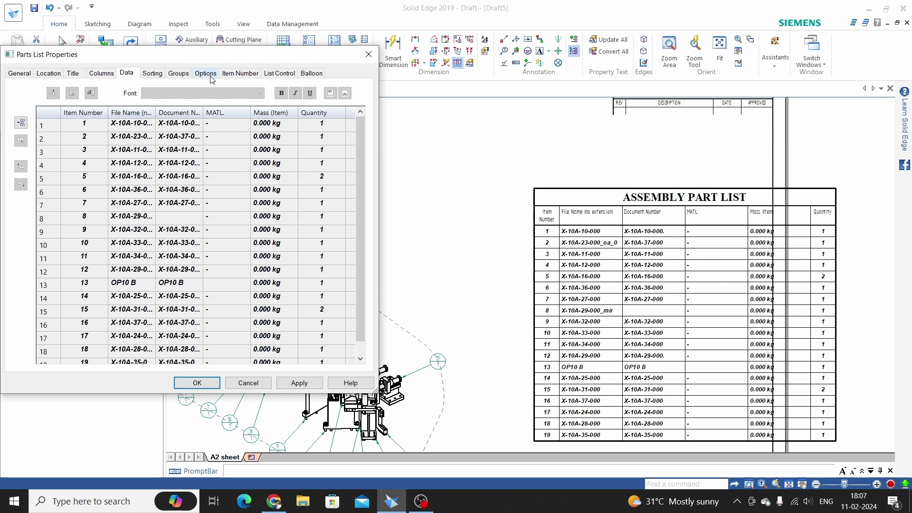
pyautogui.click(159, 75)
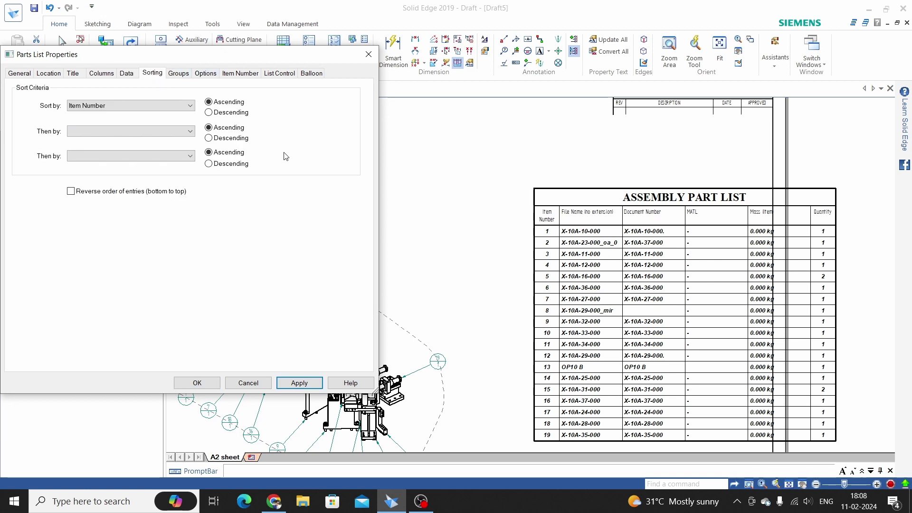
pyautogui.click(181, 108)
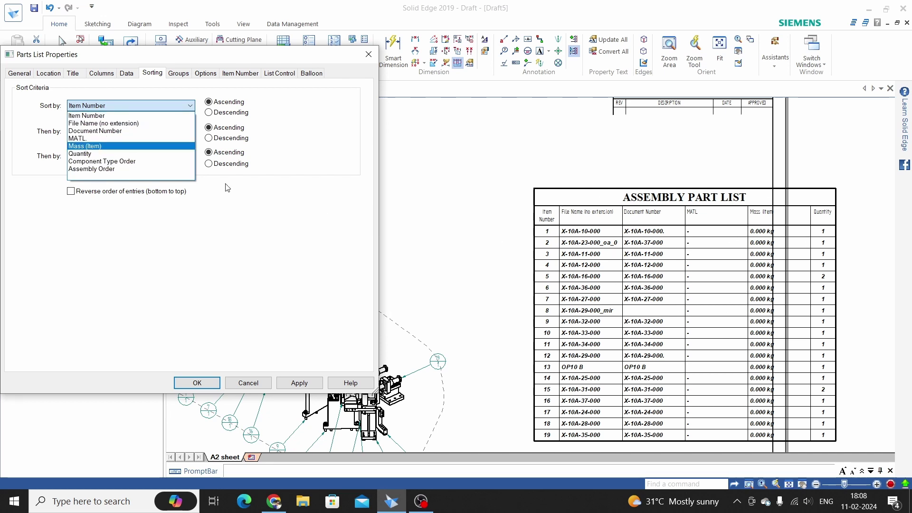
pyautogui.click(251, 107)
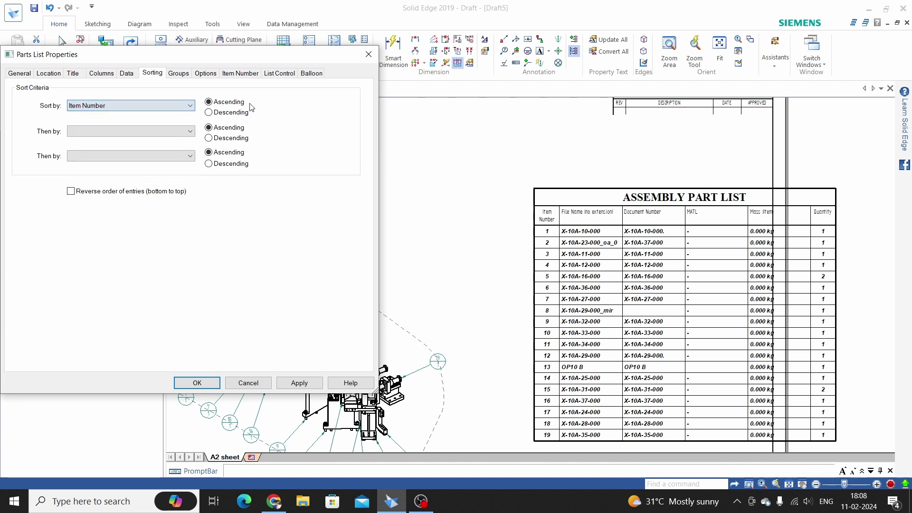
pyautogui.click(190, 107)
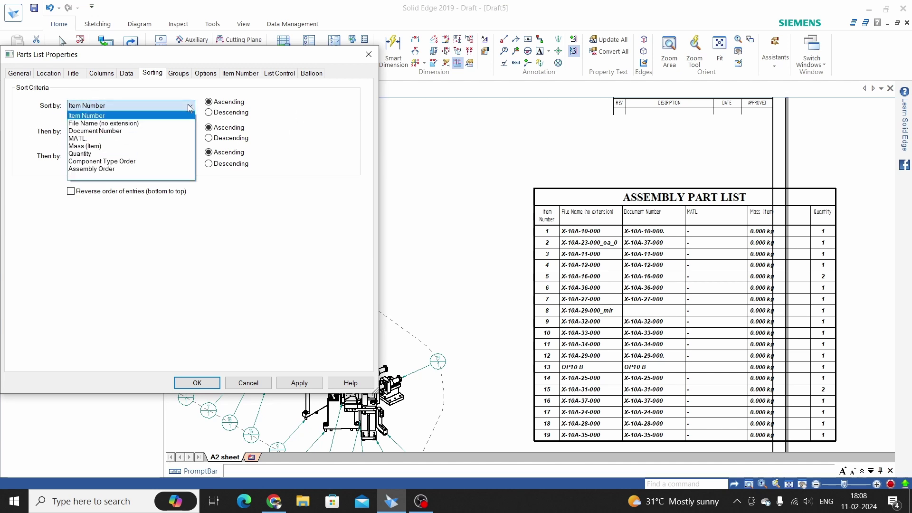
pyautogui.click(190, 107)
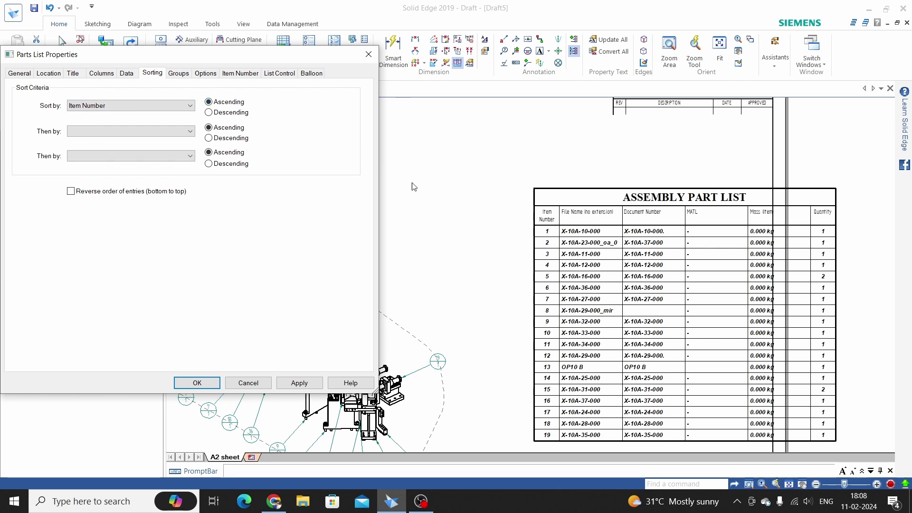
pyautogui.click(209, 114)
pyautogui.click(292, 386)
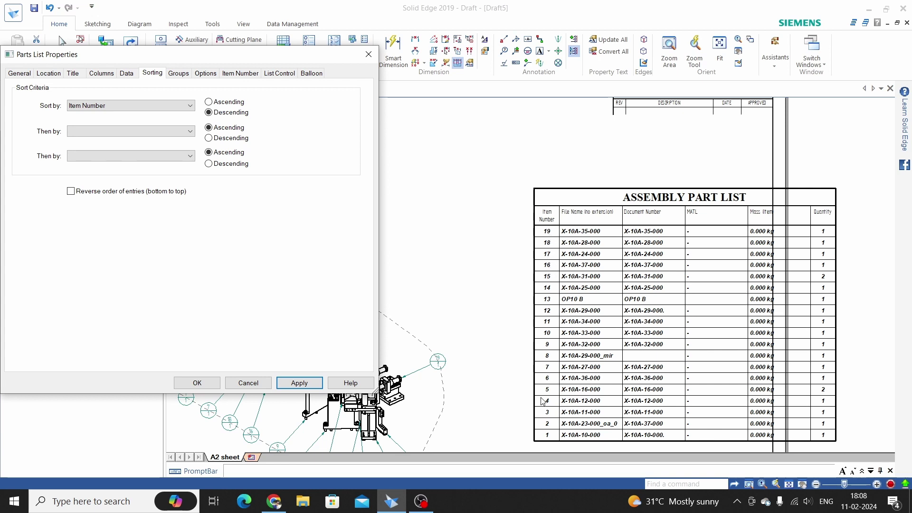
# - Sort the parts list by Quantity in descending order and apply the sorting
pyautogui.click(158, 105)
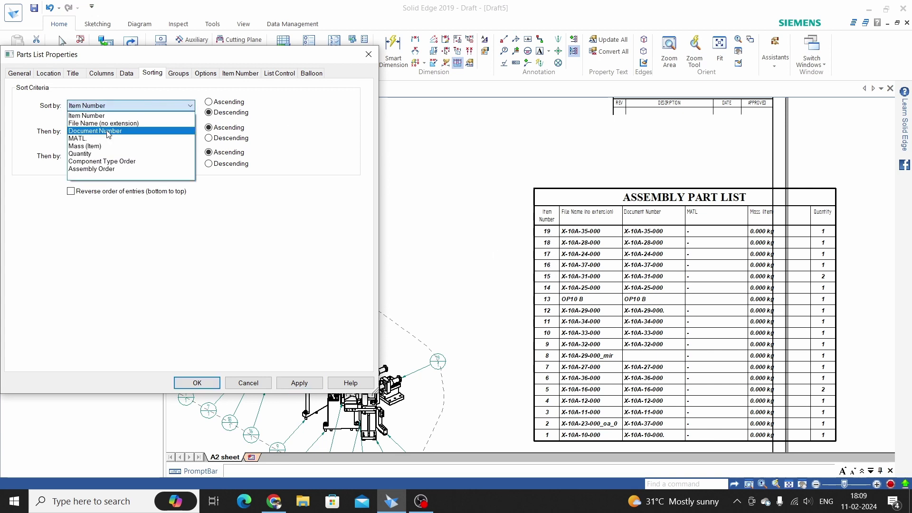
pyautogui.click(85, 153)
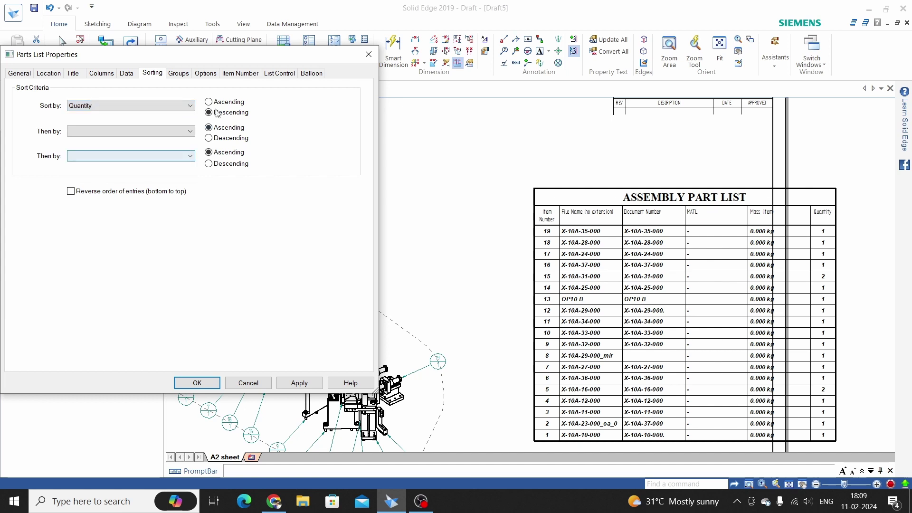
pyautogui.click(299, 383)
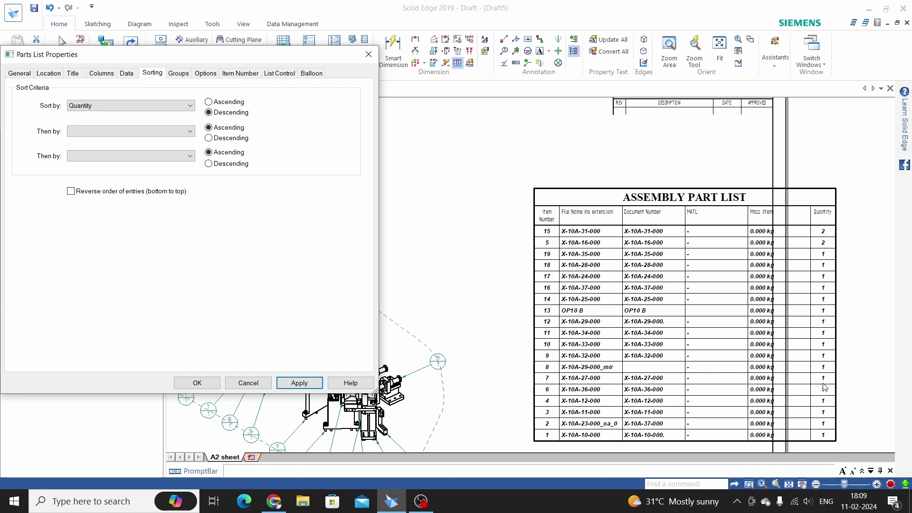
# - Set the parts list's primary sorting to Item Number in ascending order and apply it
pyautogui.click(174, 106)
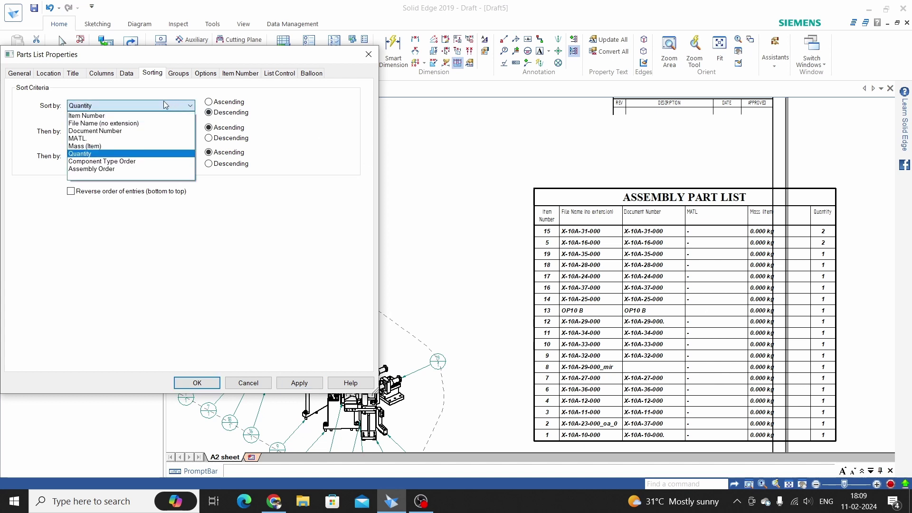
pyautogui.click(157, 118)
pyautogui.click(209, 102)
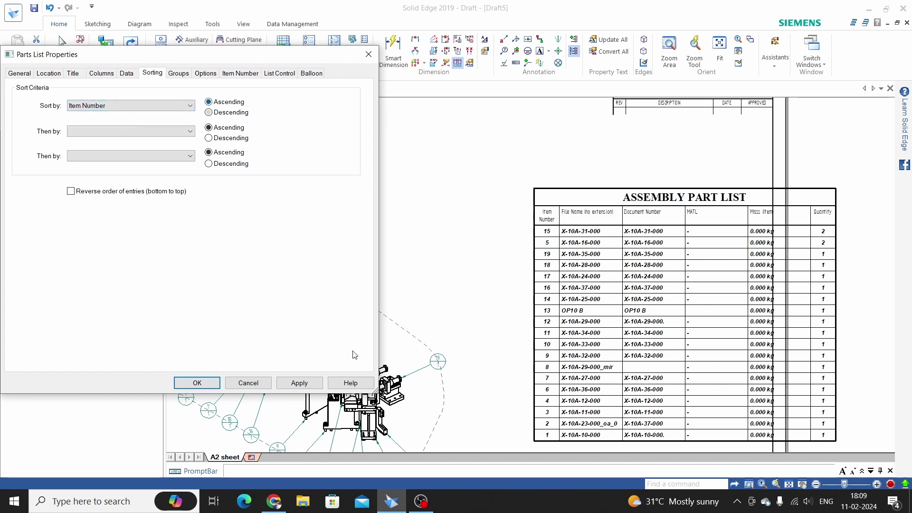
pyautogui.click(303, 384)
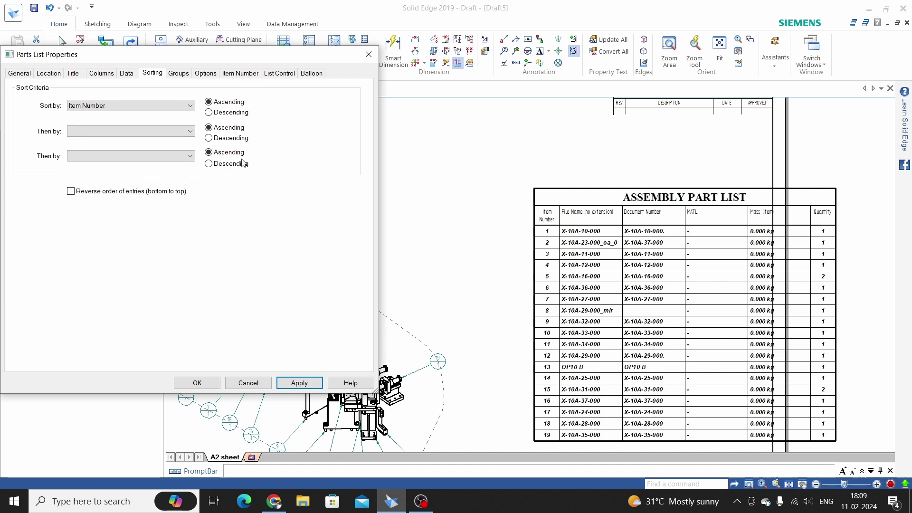
# - Add Quantity in ascending order as the second sort criterion of the parts list and apply it
pyautogui.click(191, 132)
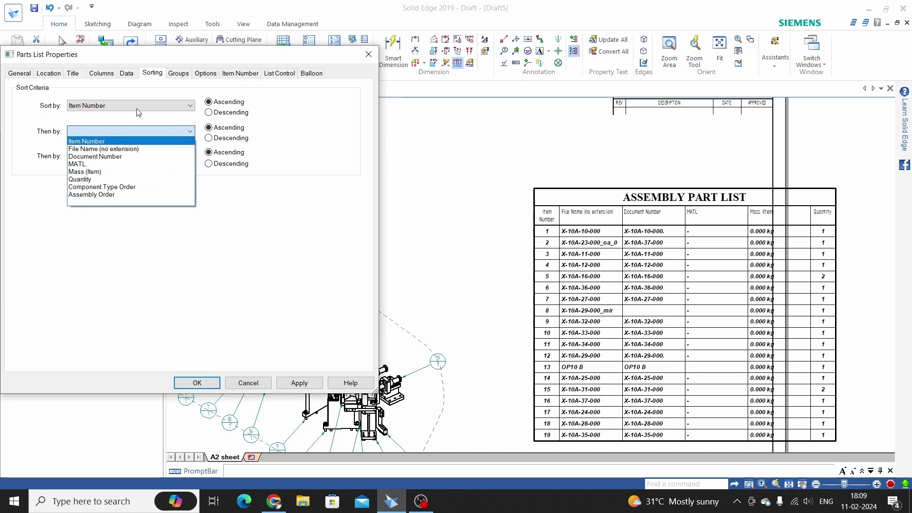
pyautogui.click(93, 181)
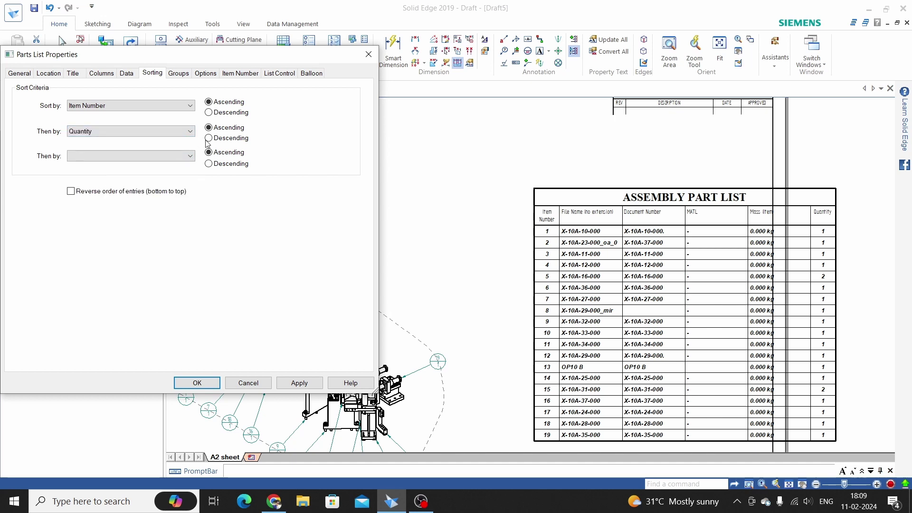
pyautogui.click(302, 385)
pyautogui.click(180, 76)
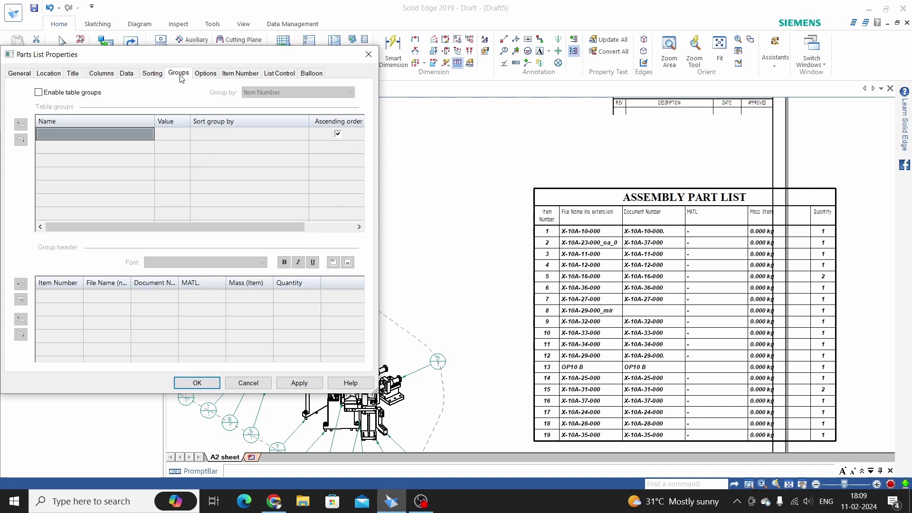
pyautogui.click(206, 74)
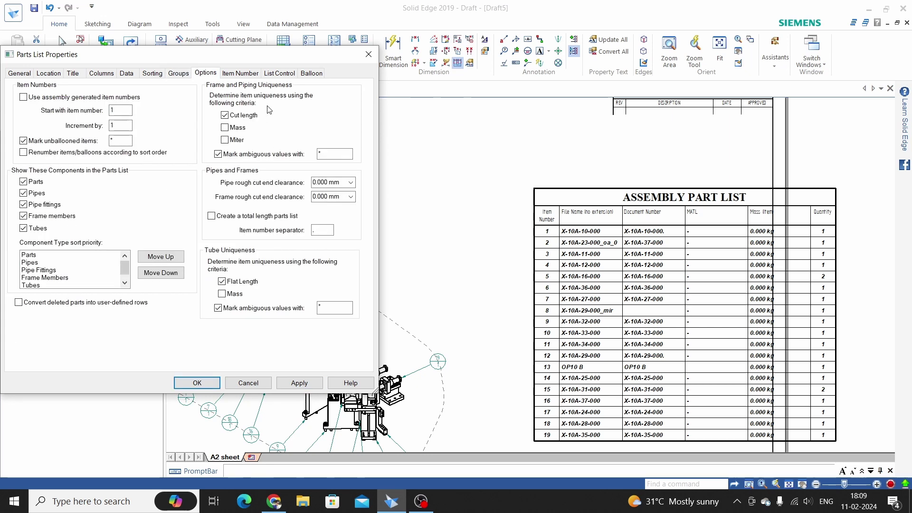
# - Try to change the item number of X-10A-10-000 in the parts list to 2 and apply it
pyautogui.click(241, 73)
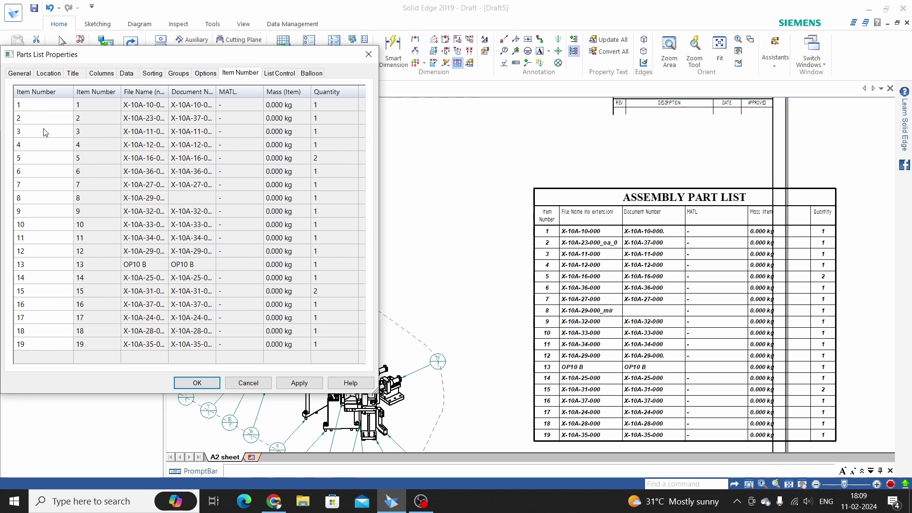
pyautogui.click(36, 106)
pyautogui.doubleClick(16, 105)
pyautogui.write('2')
pyautogui.press('Return')
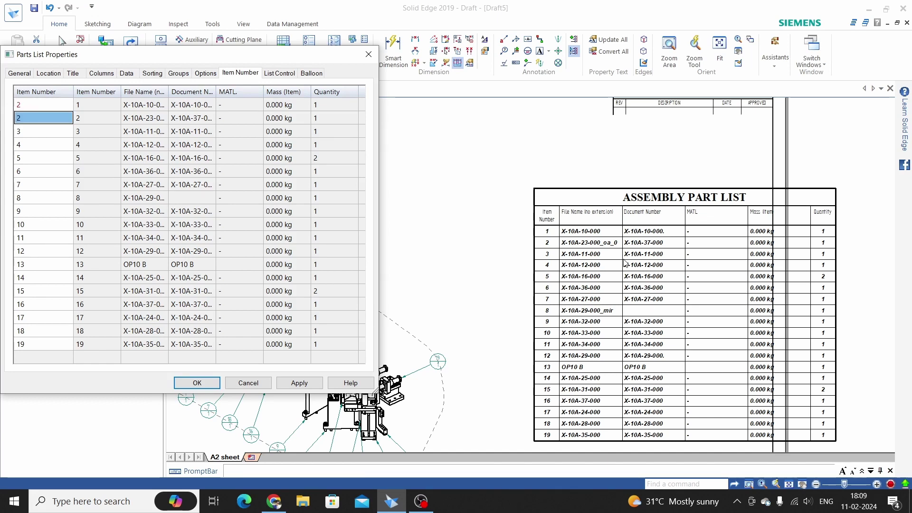
pyautogui.click(305, 383)
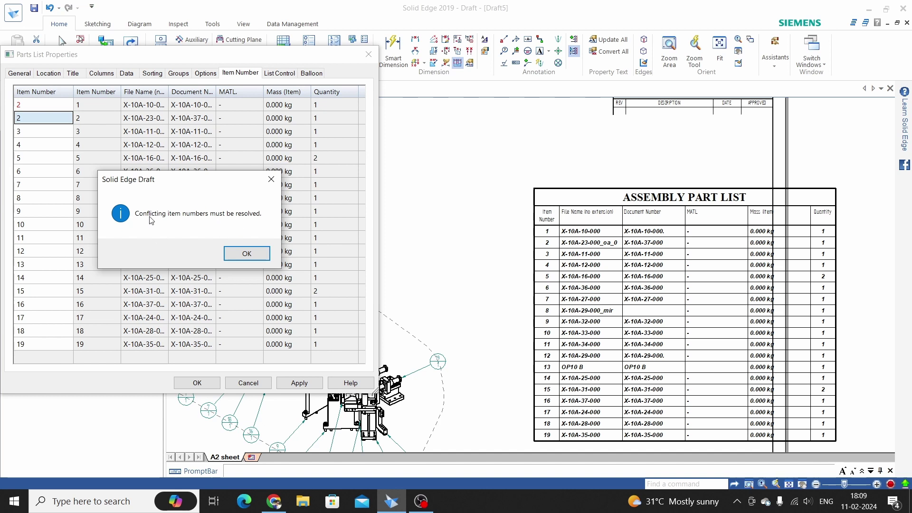
pyautogui.click(245, 252)
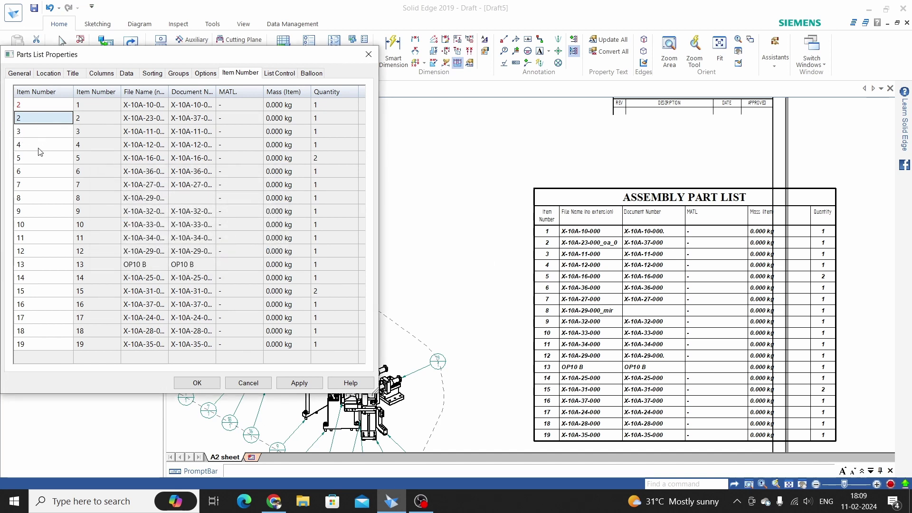
# - Set the item number of X-10A-10-000 back to 1 and apply the change
pyautogui.click(29, 106)
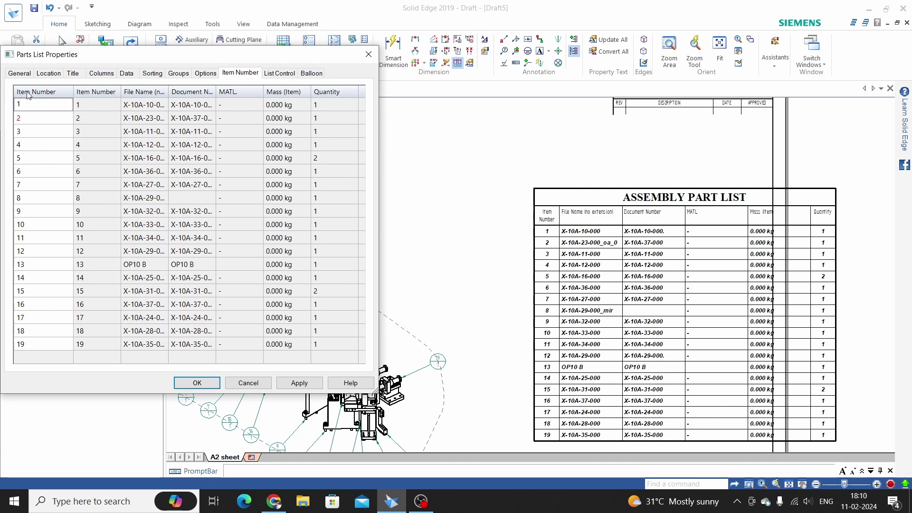
pyautogui.click(301, 386)
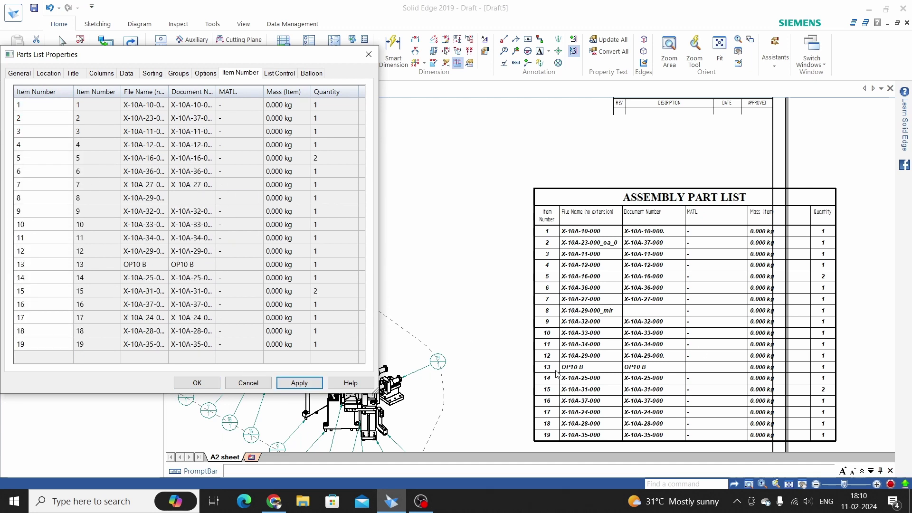
# - Change the item number of X-10A-10-000 in the parts list to 20 and apply it
pyautogui.click(35, 105)
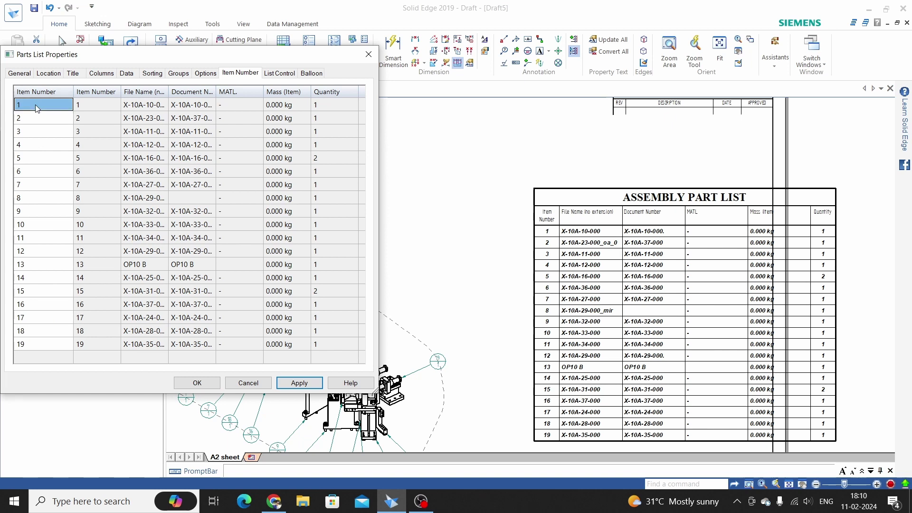
pyautogui.click(35, 105)
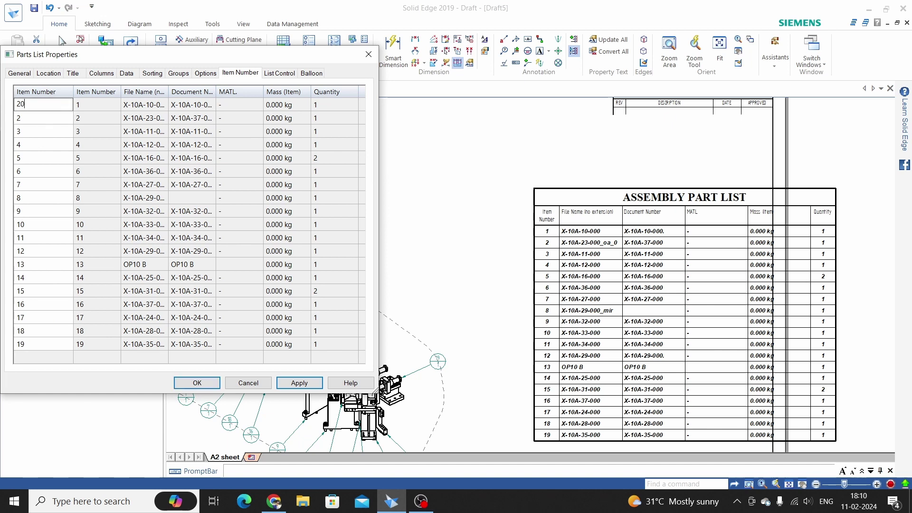
pyautogui.write('20')
pyautogui.click(299, 383)
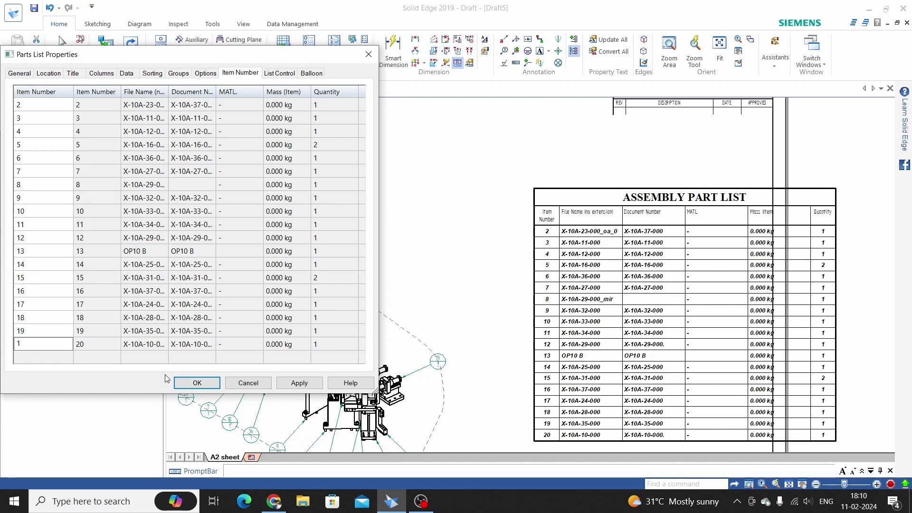
# - Renumber X-10A-10-000 in the last parts list row as item 1 and apply the change
pyautogui.write('1')
pyautogui.click(312, 388)
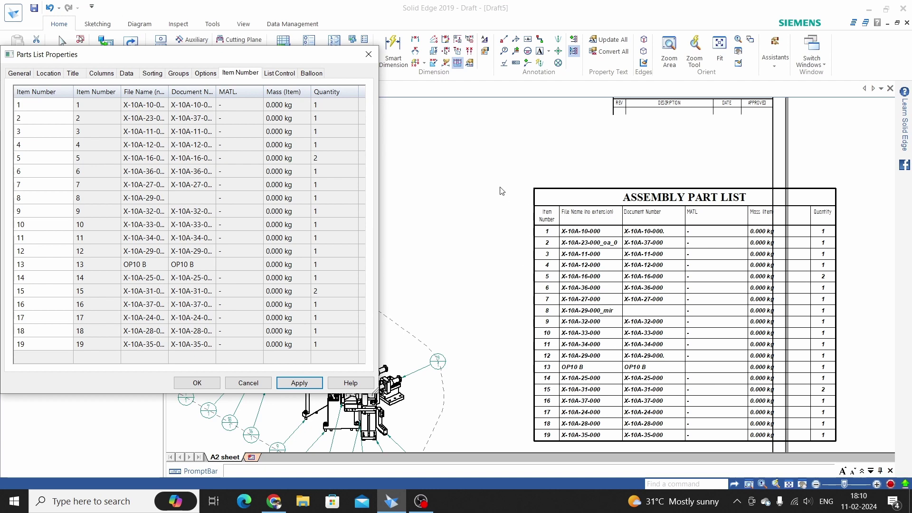
# - Review the list control and balloon settings of the parts list and accept its properties
pyautogui.click(280, 73)
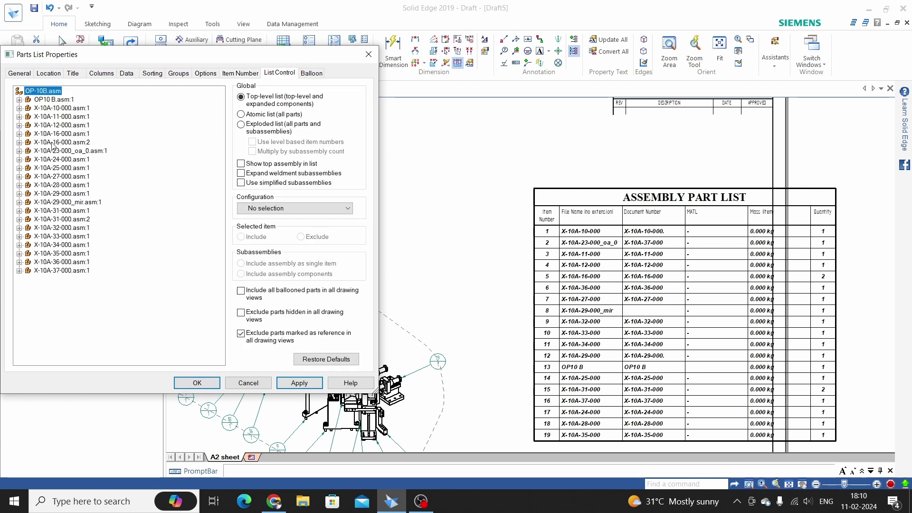
pyautogui.click(311, 74)
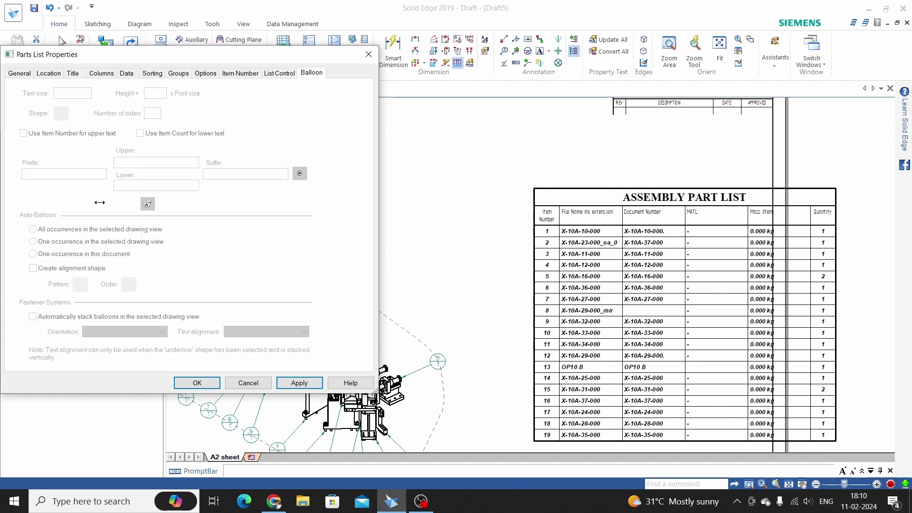
pyautogui.click(197, 383)
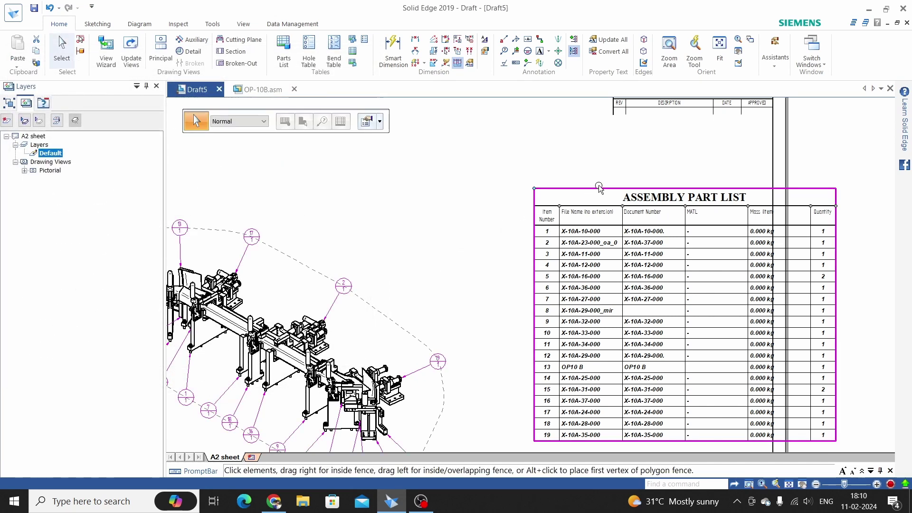
# - Move the parts list up and towards the view so that it fits inside the sheet border
pyautogui.moveTo(591, 189); pyautogui.dragTo(525, 151)
pyautogui.scroll(-4, 442, 224)
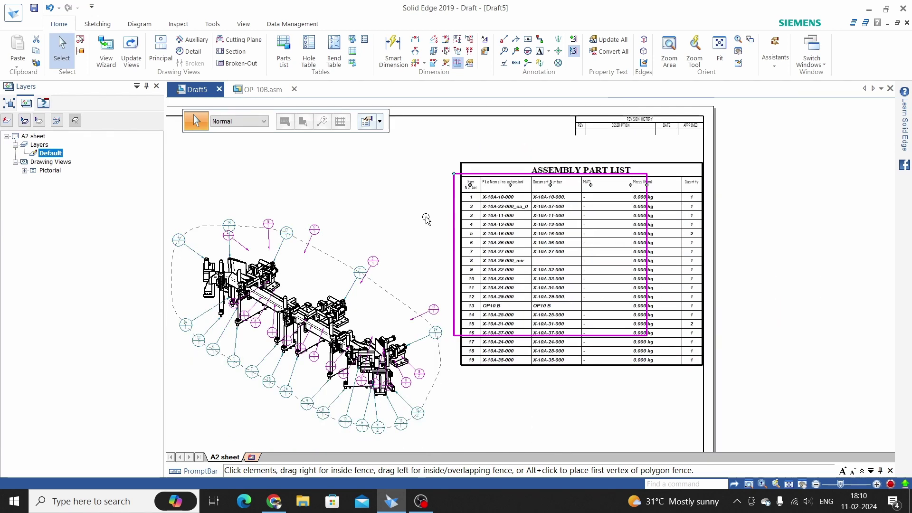
pyautogui.scroll(2, 395, 194)
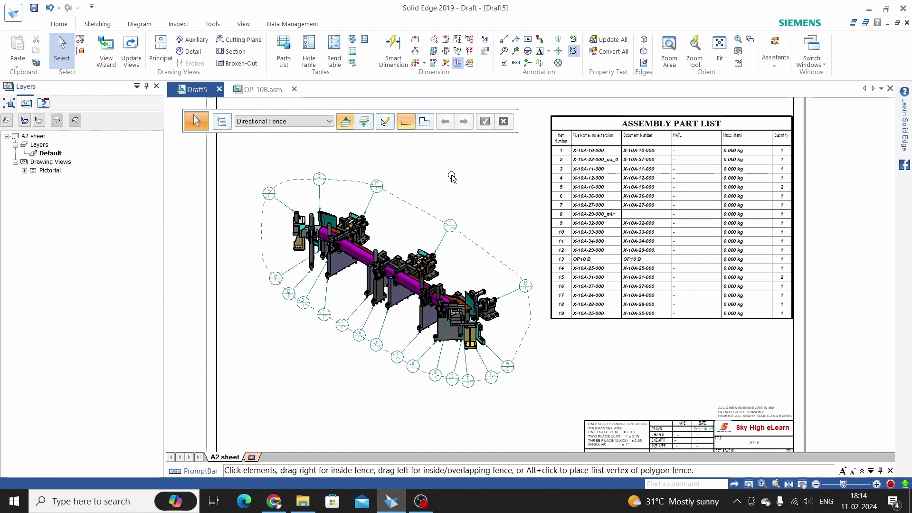
# - Add a new sheet and place an isometric drawing view of the X-10A-10-000 subassembly of OP-10B on it at scale 1:2
pyautogui.click(252, 458)
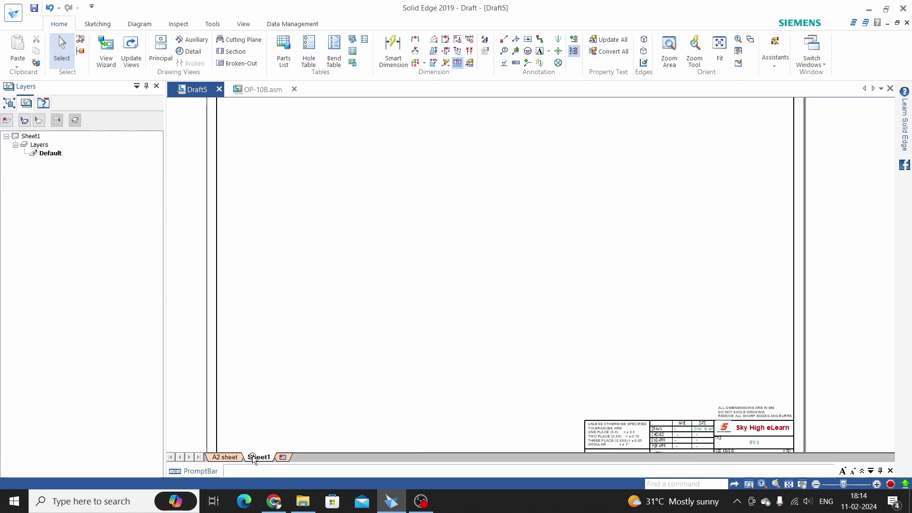
pyautogui.click(107, 53)
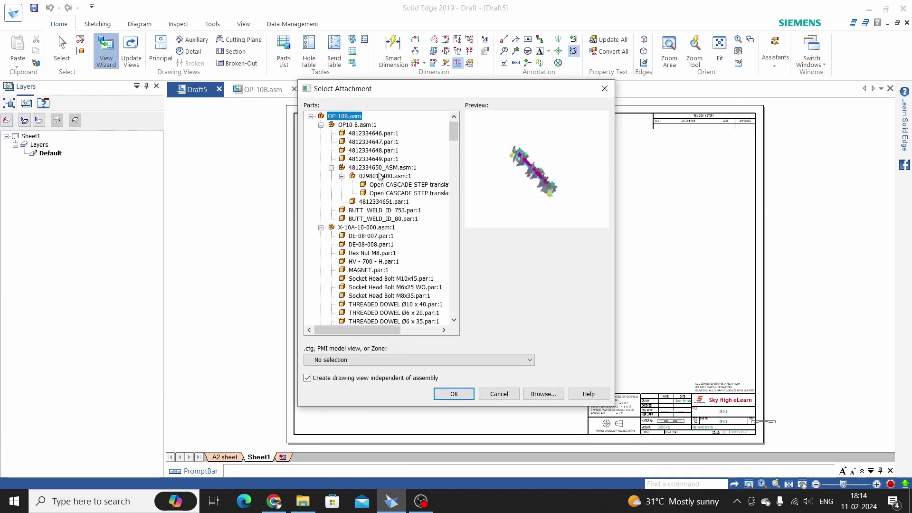
pyautogui.click(321, 124)
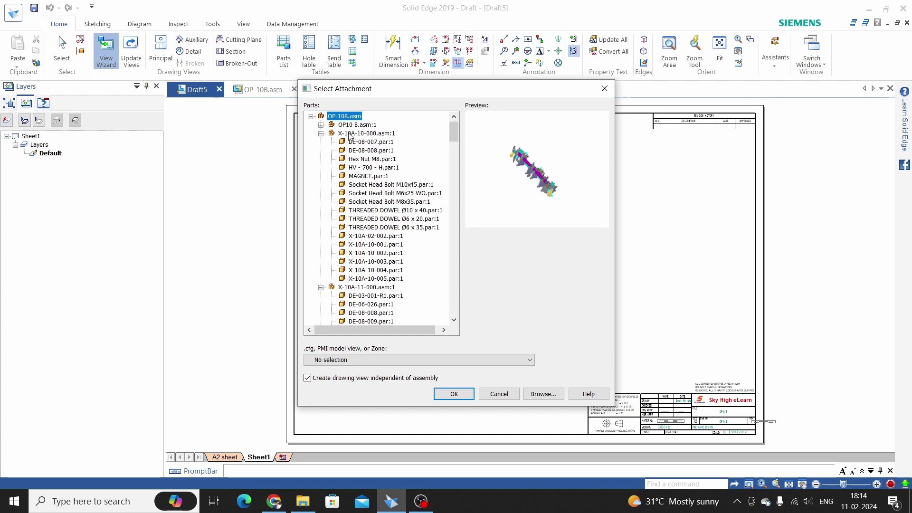
pyautogui.click(322, 134)
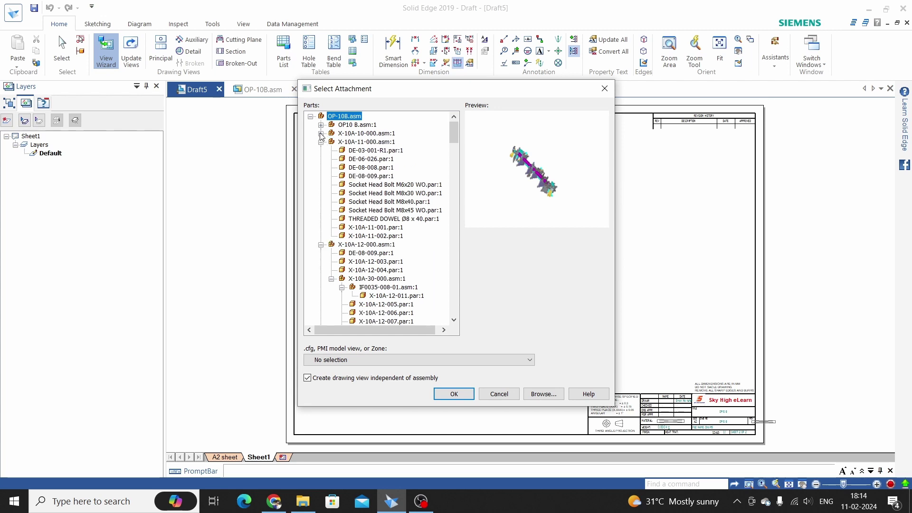
pyautogui.click(367, 134)
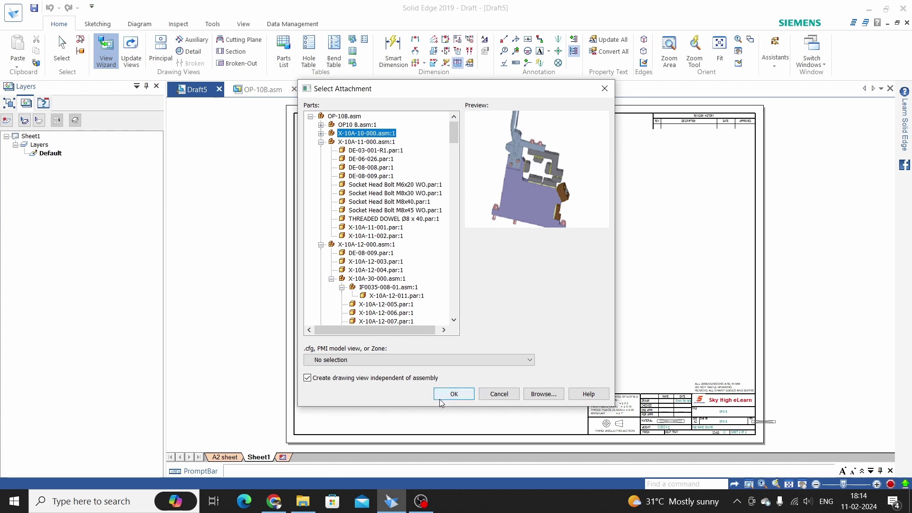
pyautogui.click(454, 395)
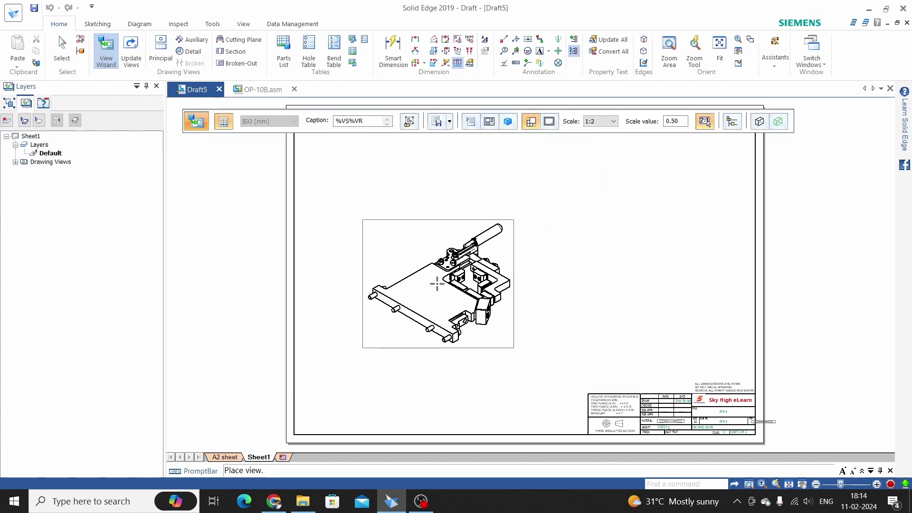
pyautogui.click(436, 284)
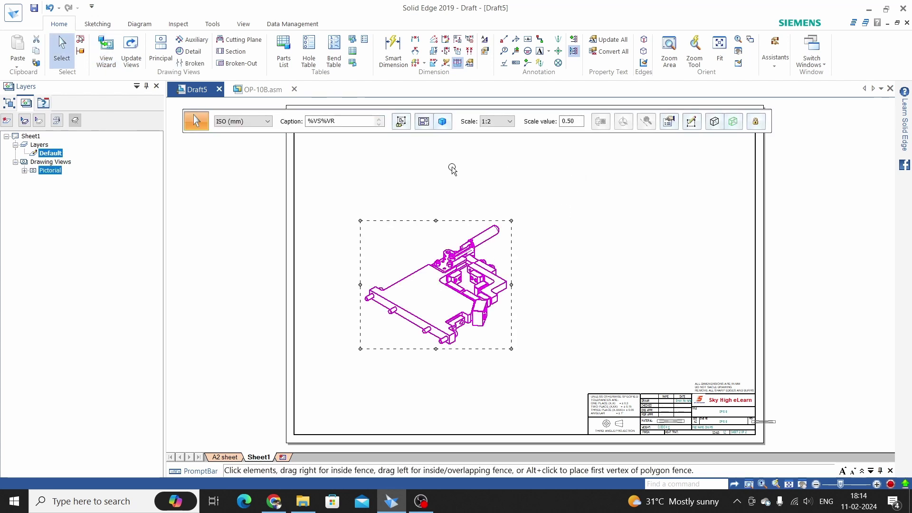
pyautogui.click(428, 150)
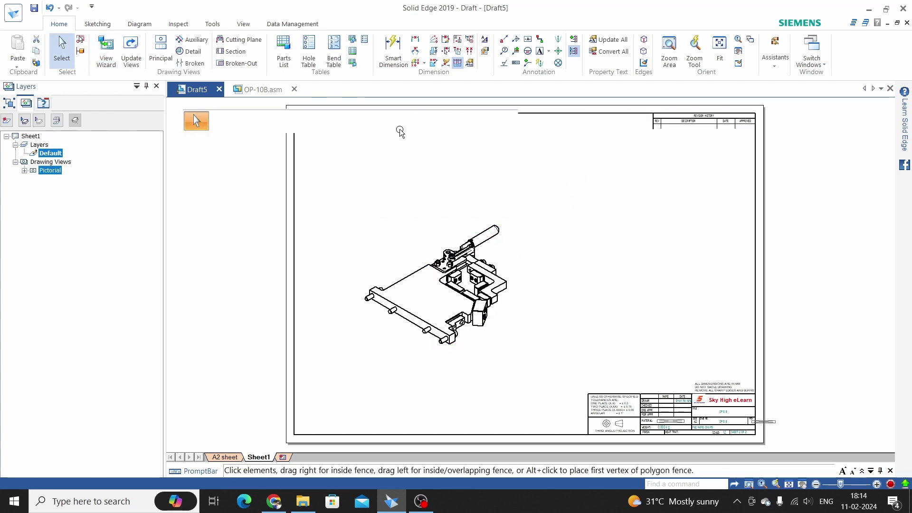
# - Place a parts list with automatic balloons for the X-10A-10-000 view beside it, using the saved settings "assembly part list"
pyautogui.click(283, 54)
pyautogui.click(447, 259)
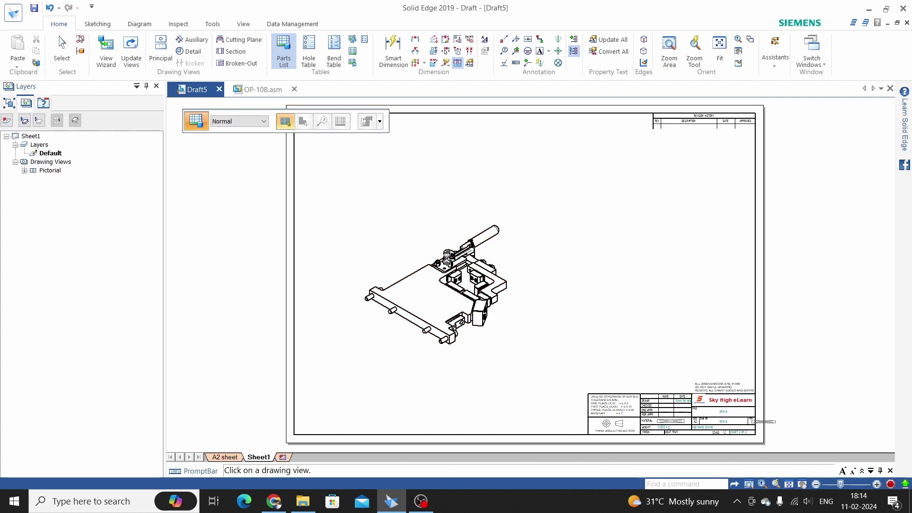
pyautogui.click(381, 122)
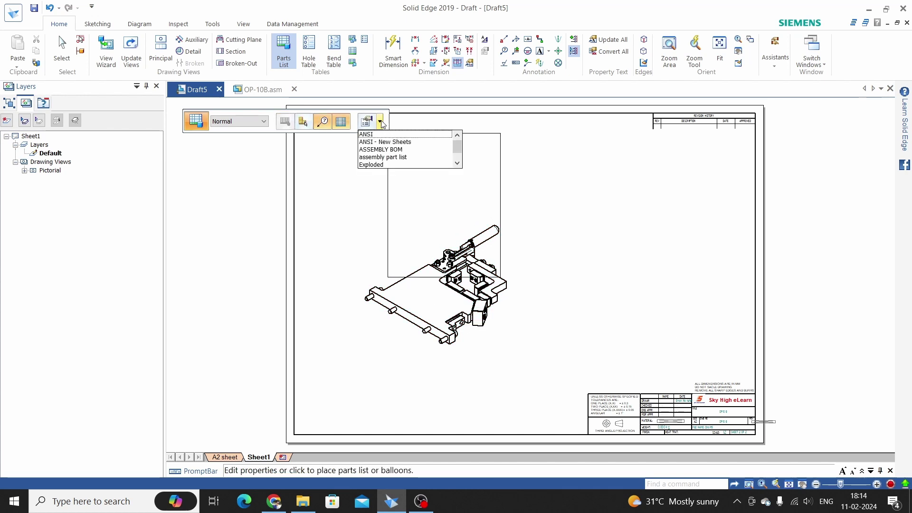
pyautogui.click(380, 158)
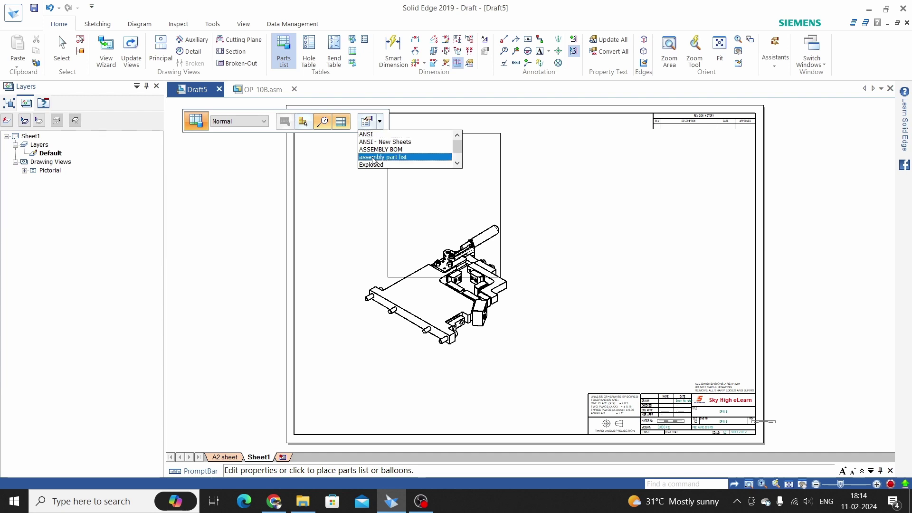
pyautogui.click(552, 156)
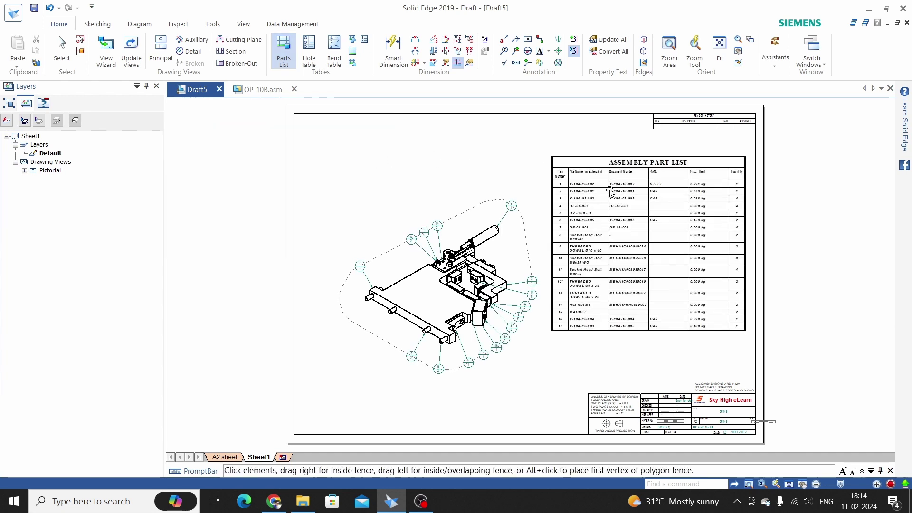
# - Examine the new parts list's item, material, mass and quantity columns and the balloons around the view
pyautogui.scroll(2, 628, 284)
pyautogui.scroll(3, 480, 291)
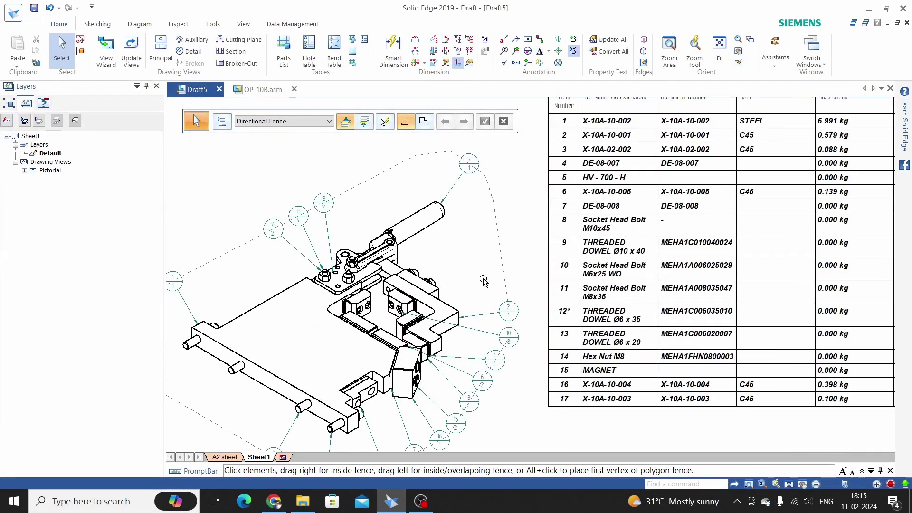
pyautogui.scroll(-3, 480, 285)
pyautogui.scroll(3, 693, 220)
pyautogui.scroll(-2, 693, 220)
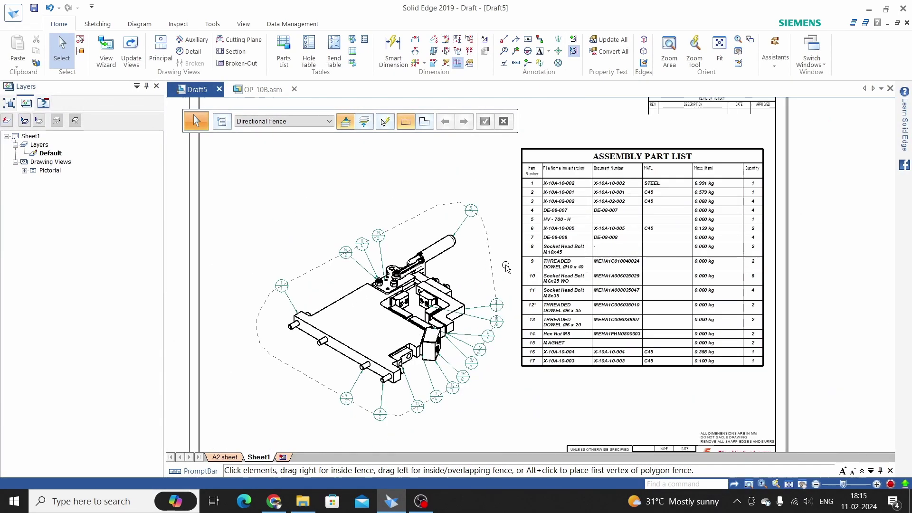
pyautogui.scroll(1, 660, 177)
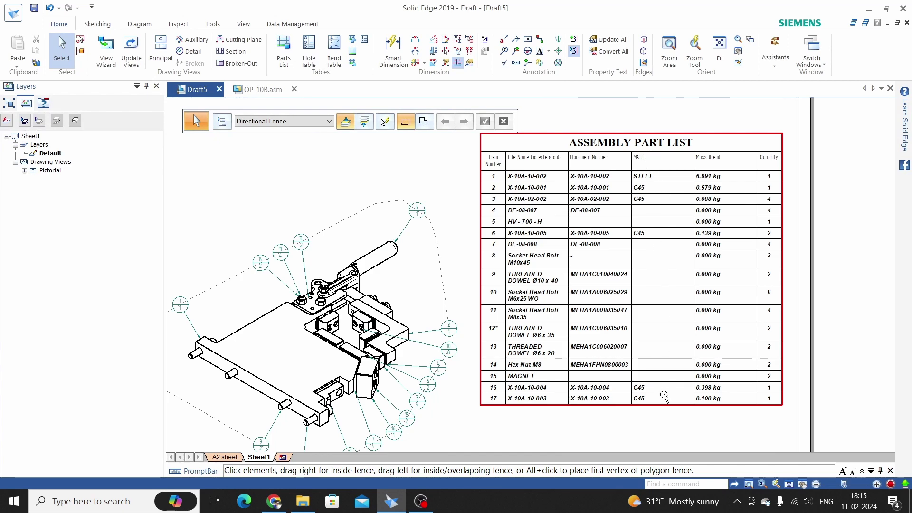
pyautogui.scroll(1, 717, 164)
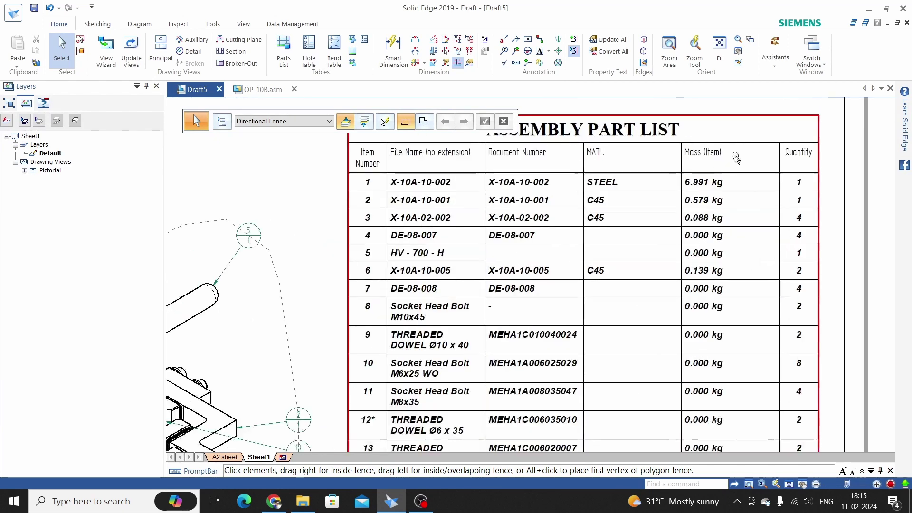
pyautogui.scroll(-3, 703, 240)
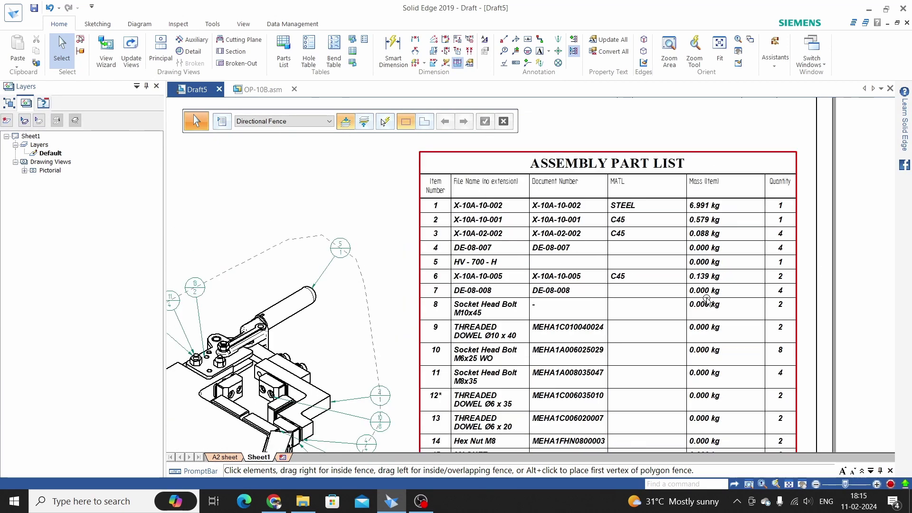
pyautogui.scroll(1, 502, 291)
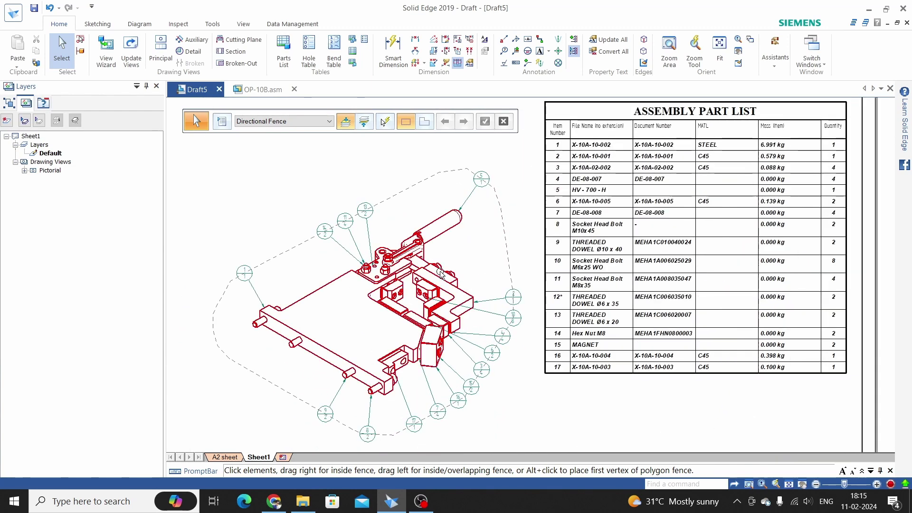
# - Set the X-10A-10-000 view to Shaded with Edges and update the drawing views
pyautogui.click(440, 269)
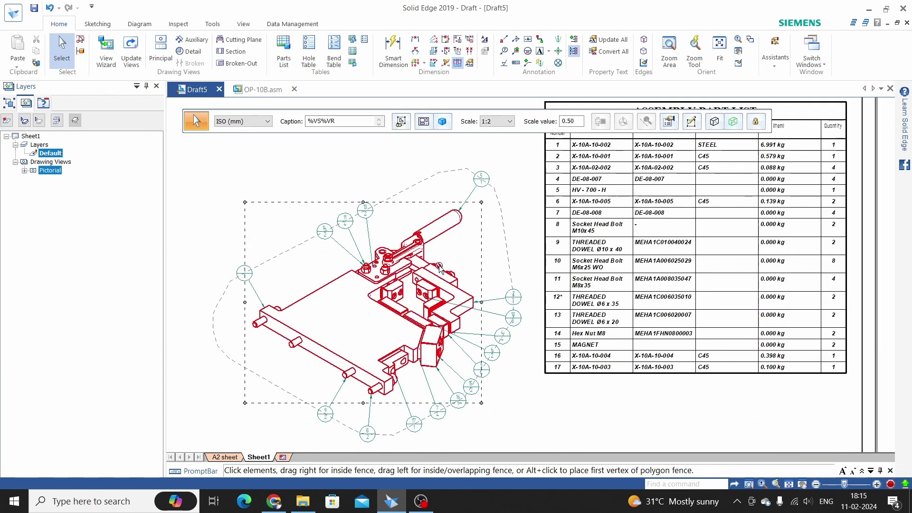
pyautogui.click(714, 123)
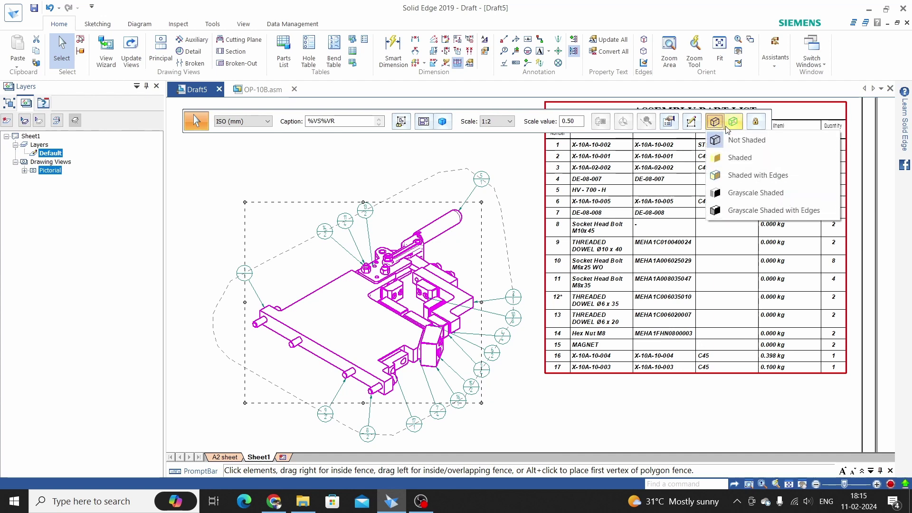
pyautogui.click(740, 176)
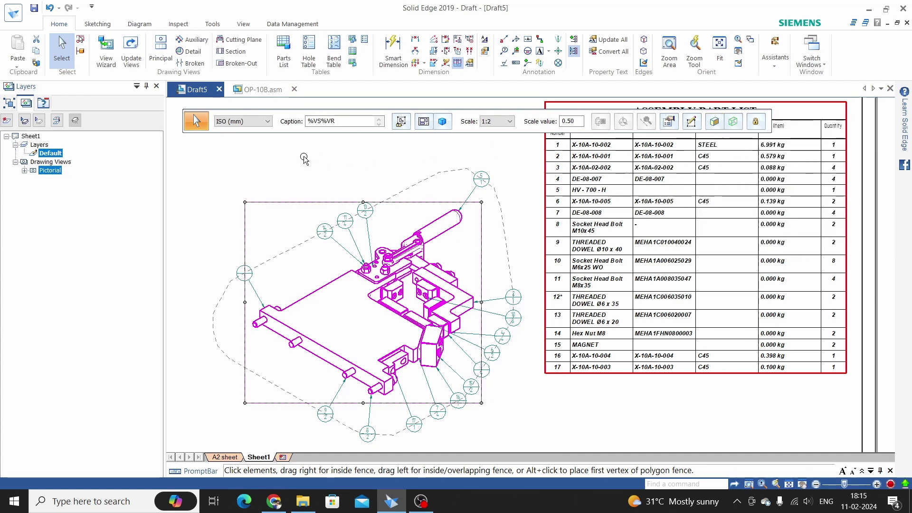
pyautogui.click(133, 48)
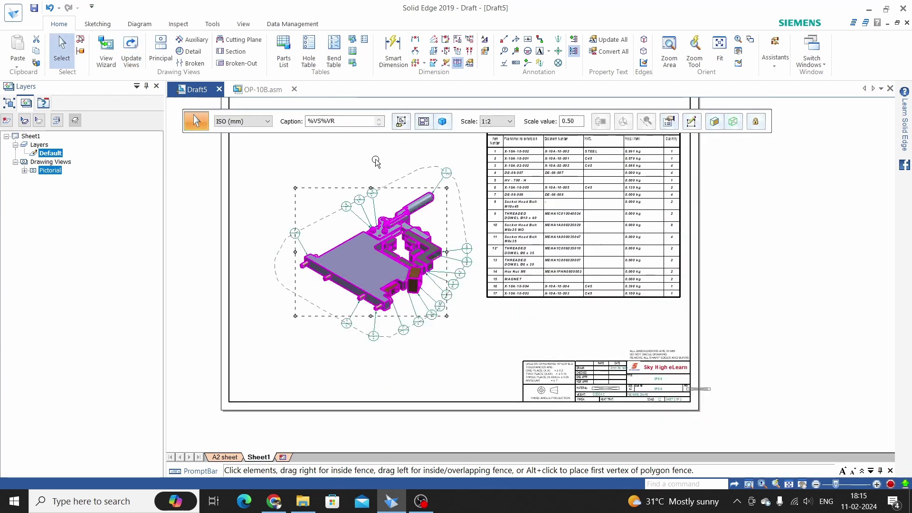
pyautogui.click(432, 191)
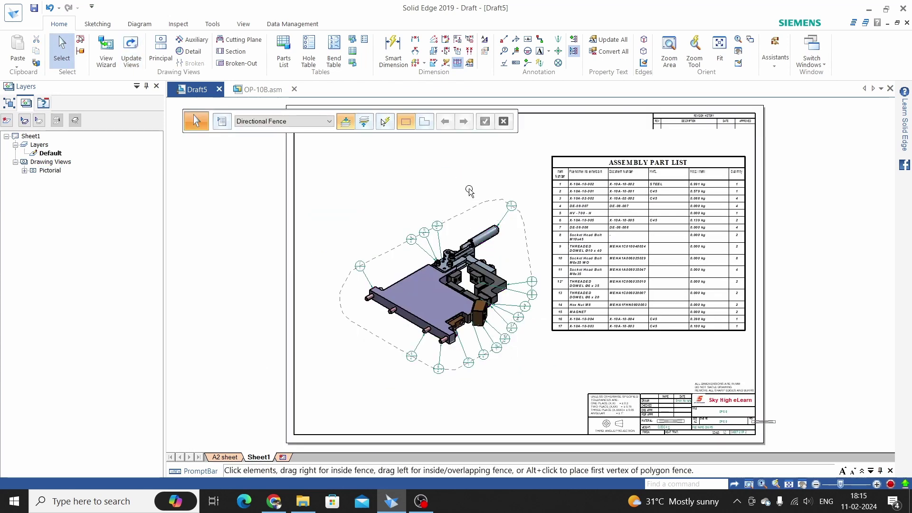
pyautogui.scroll(2, 475, 191)
pyautogui.scroll(4, 523, 223)
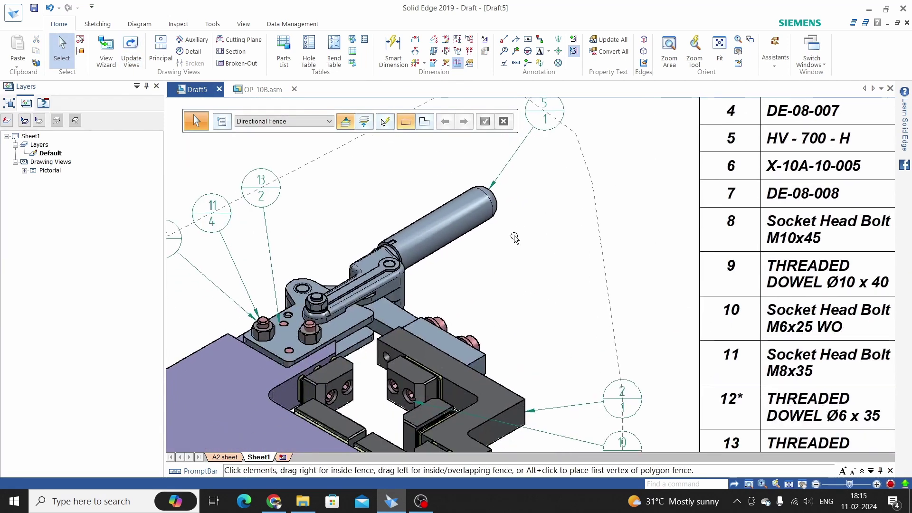
pyautogui.scroll(3, 368, 227)
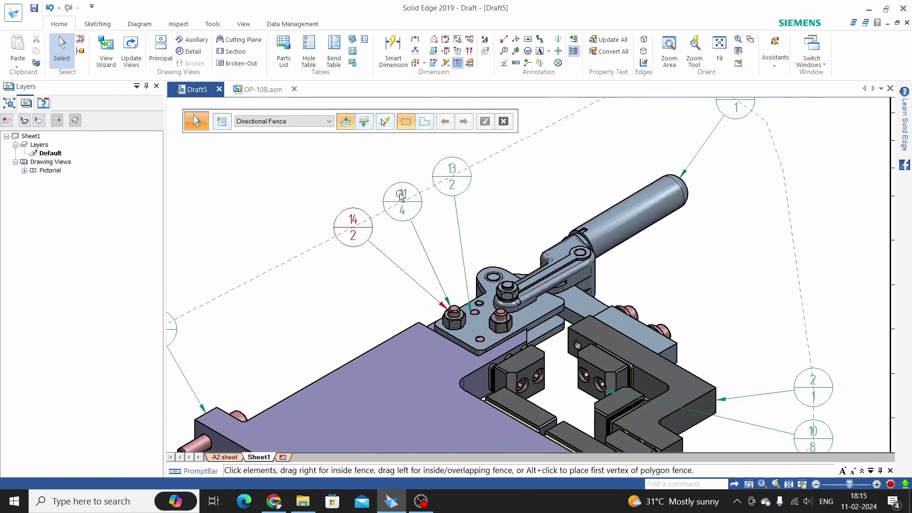
pyautogui.scroll(-6, 494, 193)
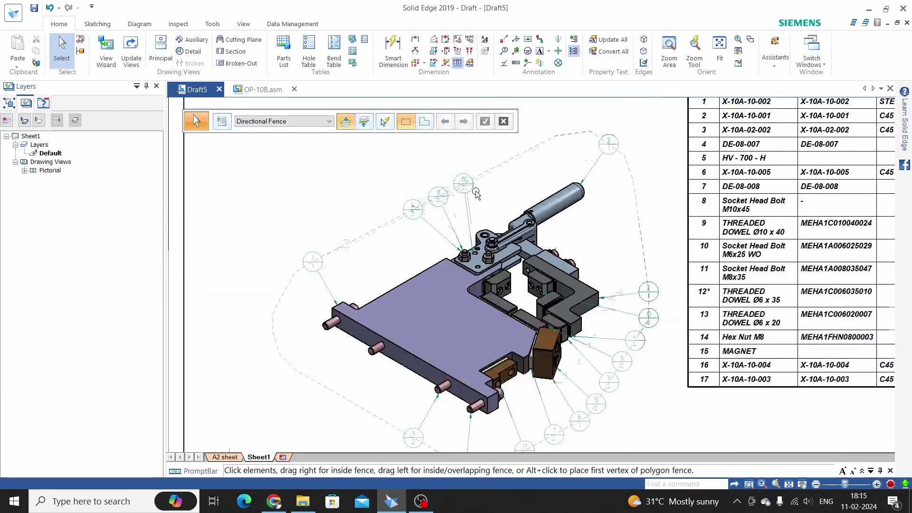
pyautogui.scroll(-2, 515, 366)
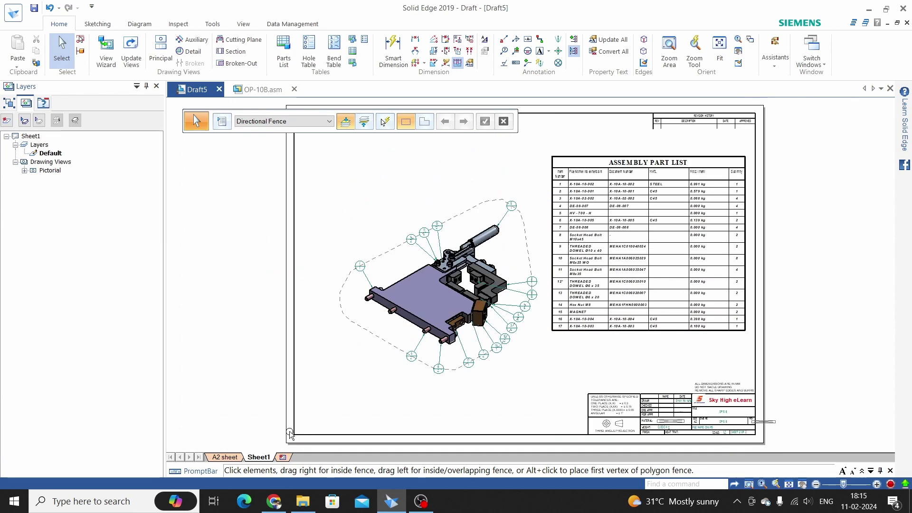
# - Add another sheet and start a drawing view of the X-10A-11-000 subassembly of OP-10B on it
pyautogui.click(283, 458)
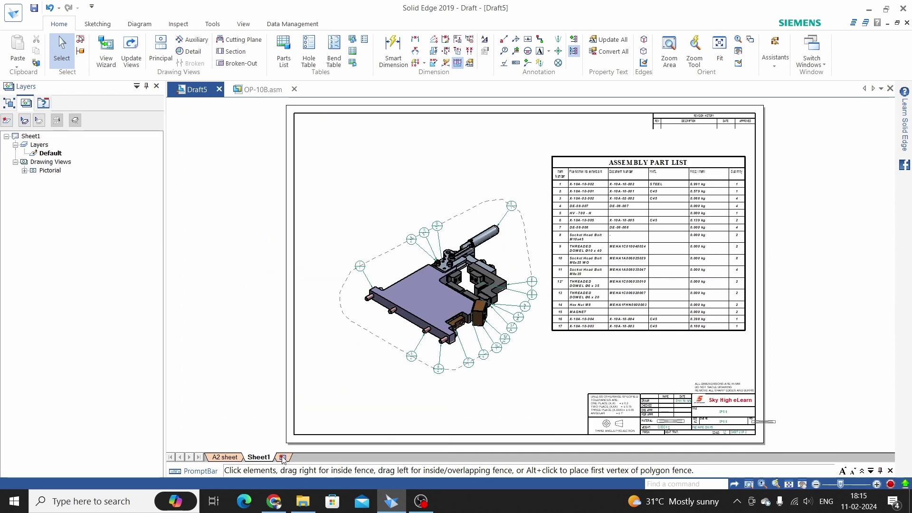
pyautogui.click(108, 52)
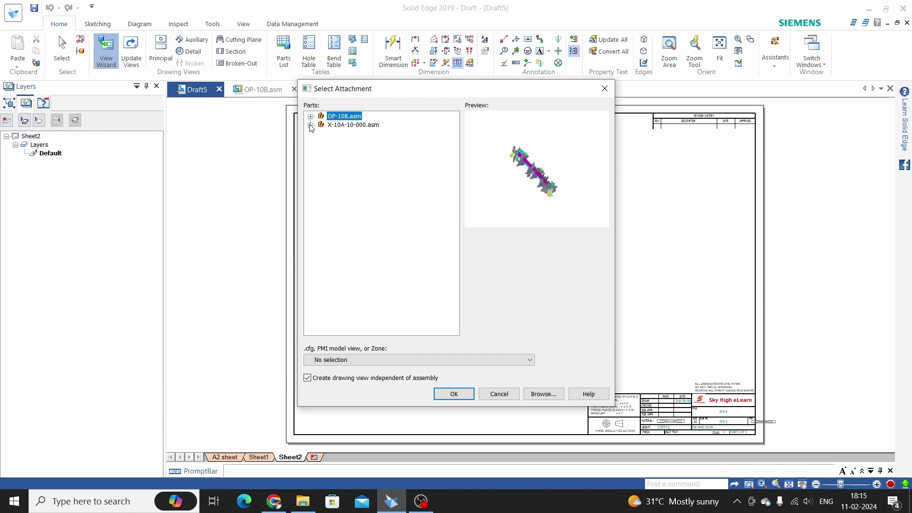
pyautogui.click(310, 116)
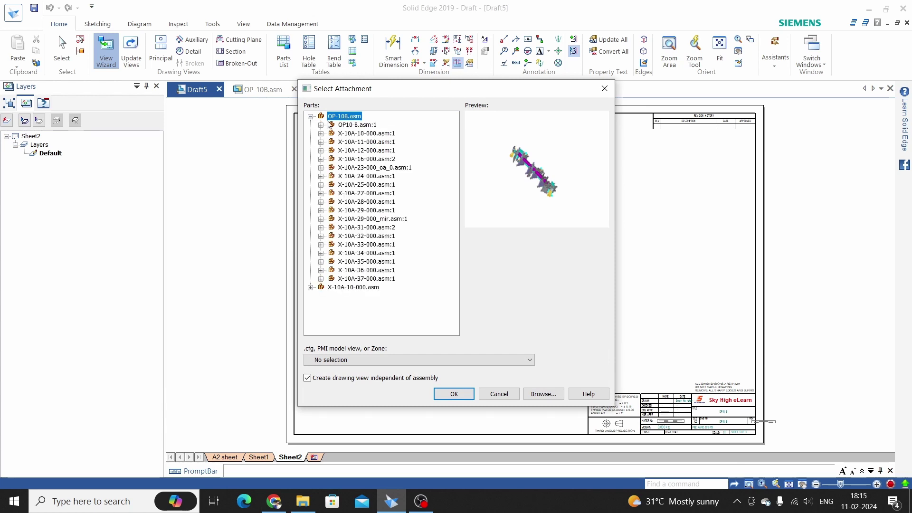
pyautogui.click(353, 142)
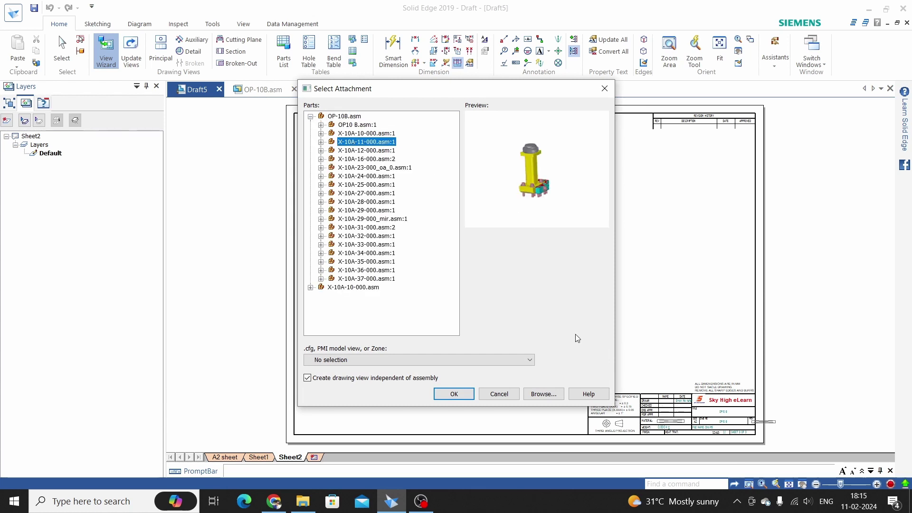
pyautogui.click(454, 394)
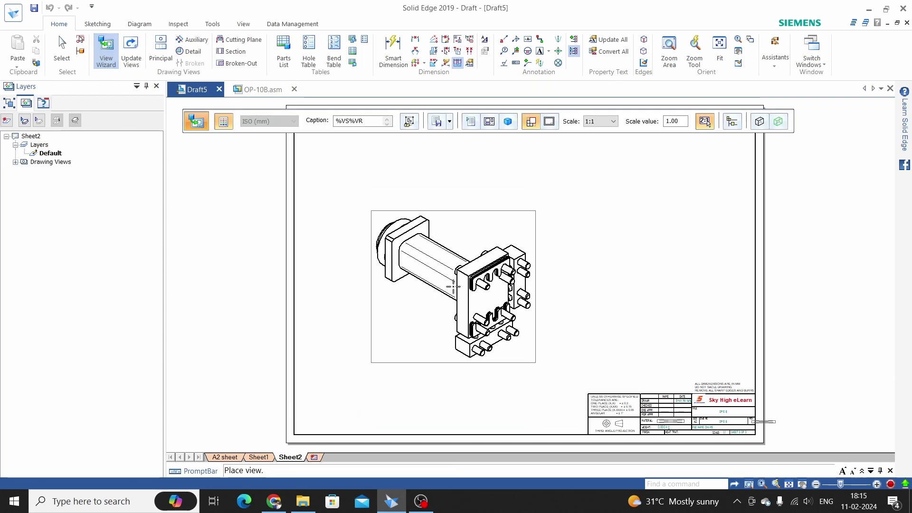
# - Define a custom isometric corner orientation for the X-10A-11-000 view, with the column upright, round flange on top and bolted blocks at the base
pyautogui.click(510, 122)
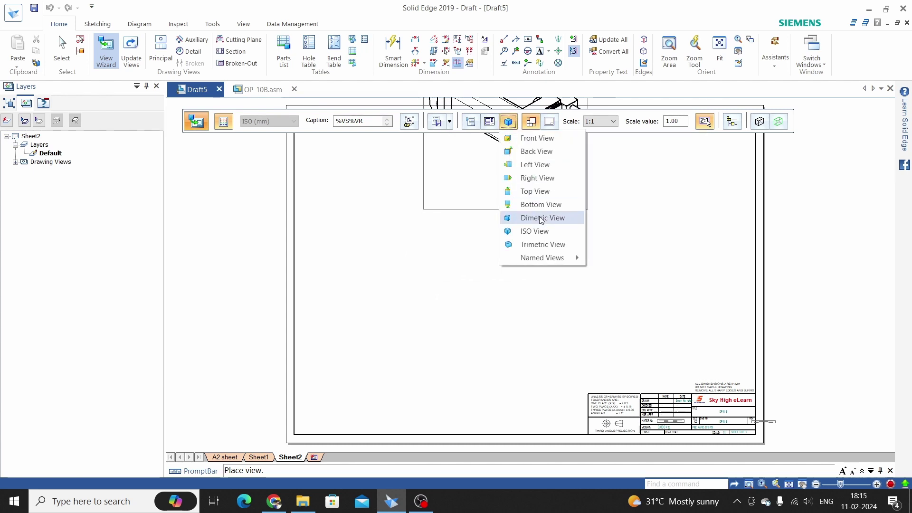
pyautogui.click(508, 122)
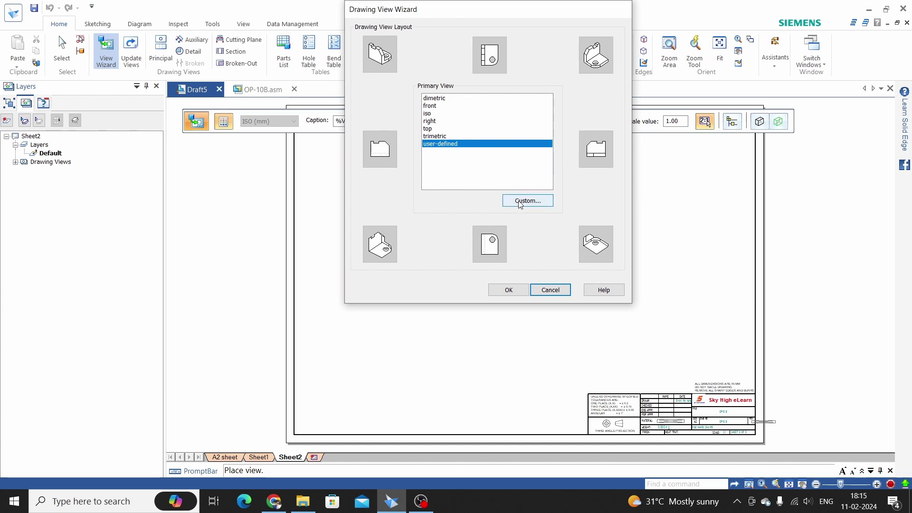
pyautogui.click(526, 201)
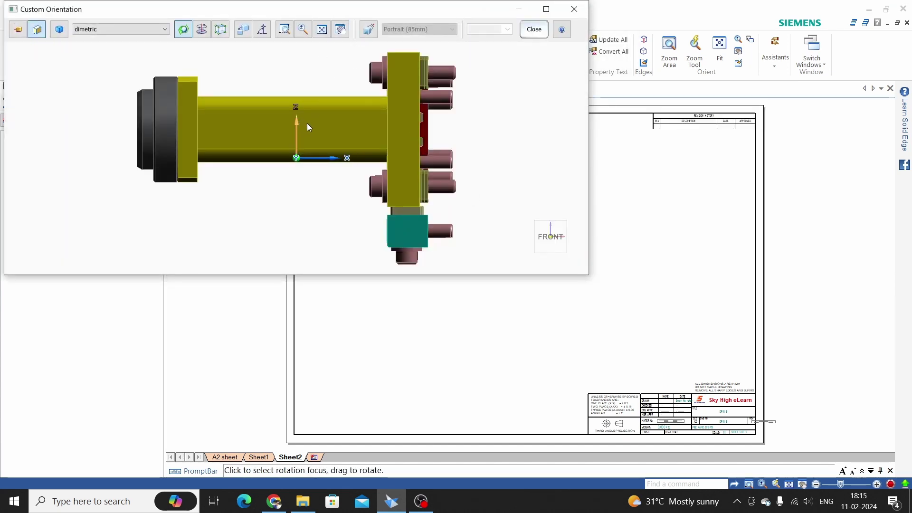
pyautogui.moveTo(308, 125); pyautogui.dragTo(343, 158)
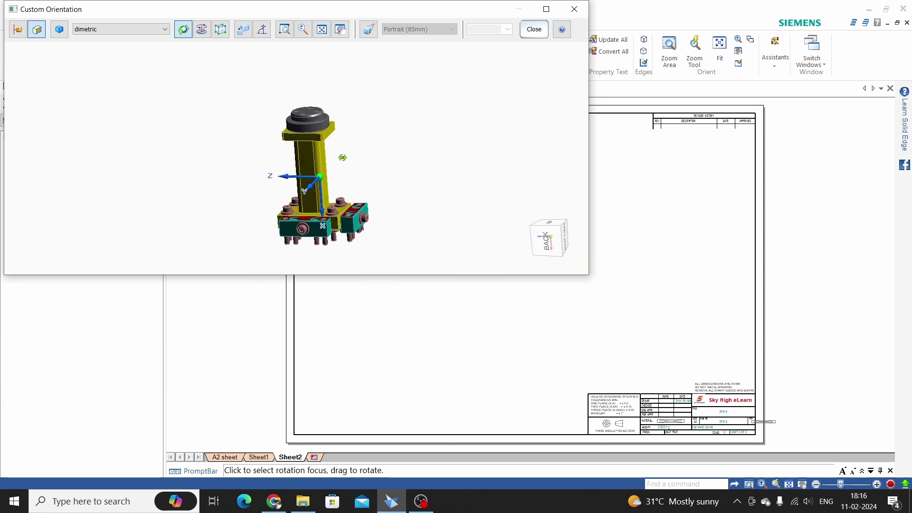
pyautogui.click(564, 234)
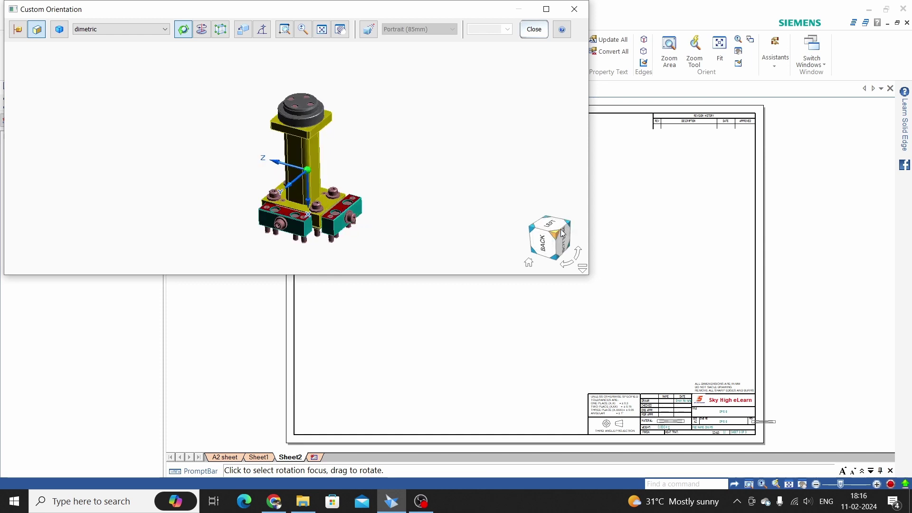
pyautogui.click(536, 29)
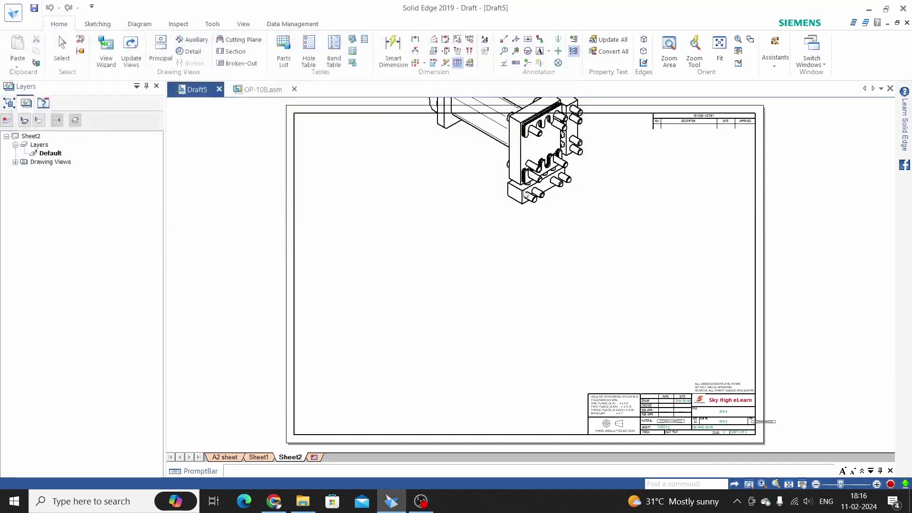
# - Place the custom-oriented X-10A-11-000 view on Sheet2 at 1:1 scale, left of centre inside the border
pyautogui.click(476, 381)
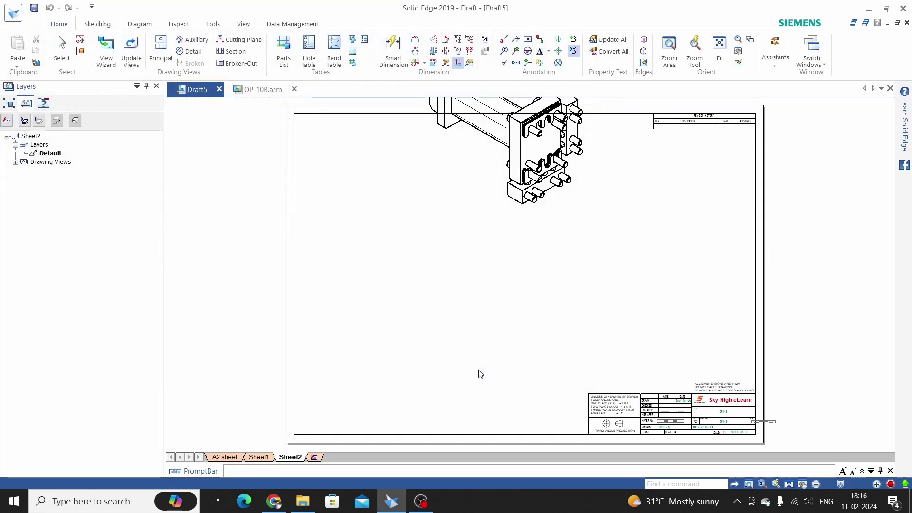
pyautogui.click(707, 122)
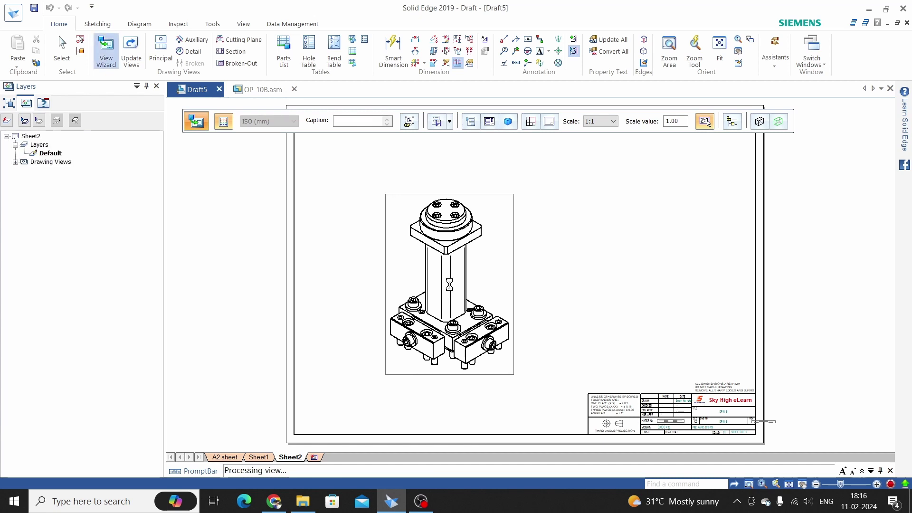
pyautogui.click(460, 153)
# - Place a parts list with automatic balloons for the upright X-10A-11-000 view to its right, using the saved settings "assembly part list"
pyautogui.click(283, 47)
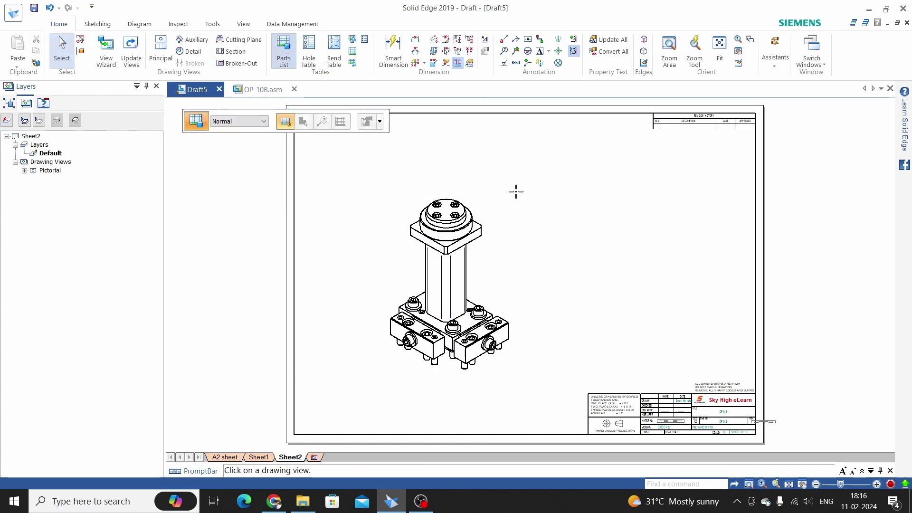
pyautogui.click(557, 232)
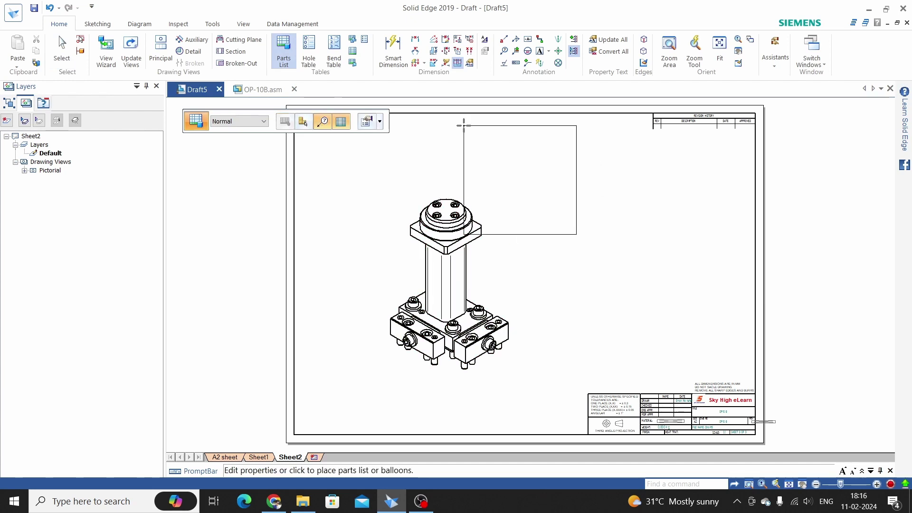
pyautogui.click(381, 123)
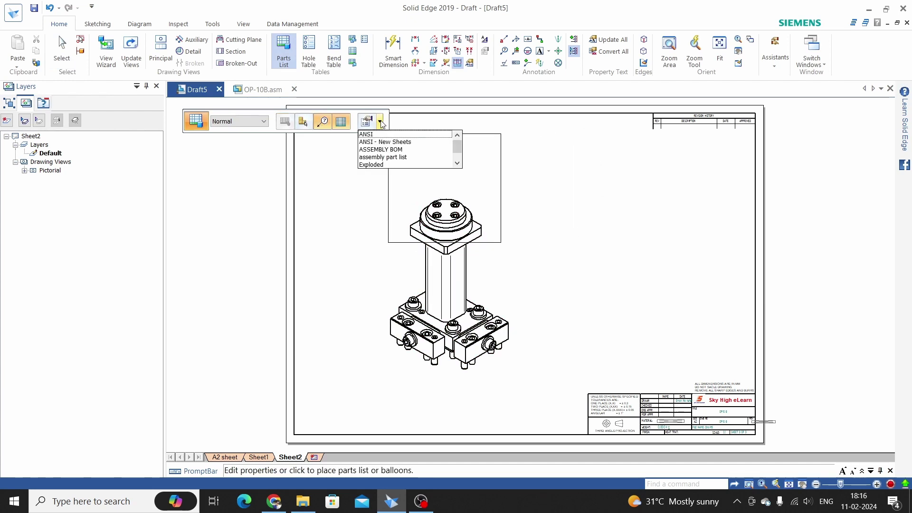
pyautogui.click(378, 158)
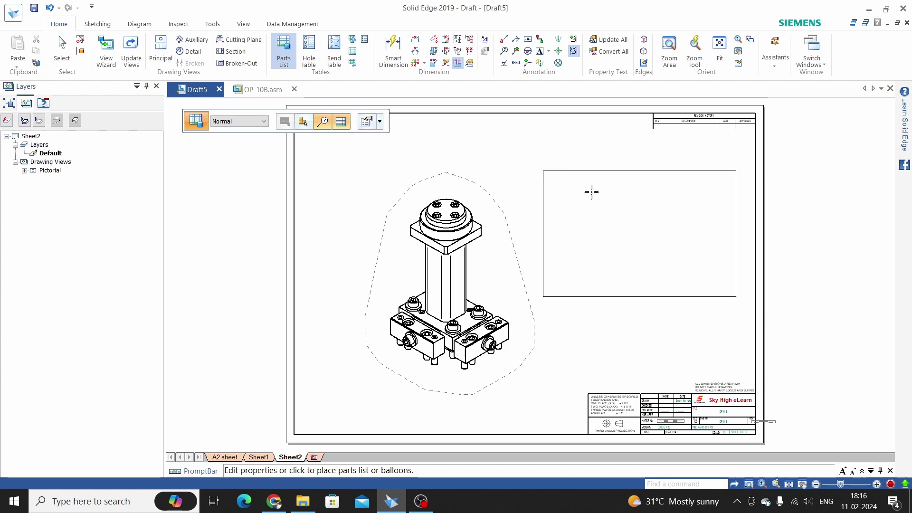
pyautogui.click(591, 191)
# - Examine the X-10A-11-000 parts list's document number, material, mass and quantity columns and the balloons around the view
pyautogui.scroll(3, 662, 265)
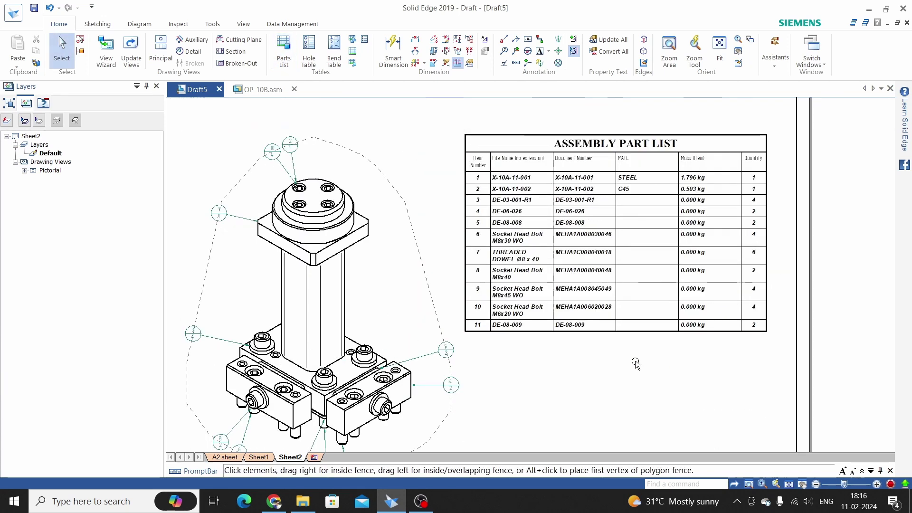
pyautogui.scroll(5, 641, 240)
pyautogui.scroll(-3, 617, 229)
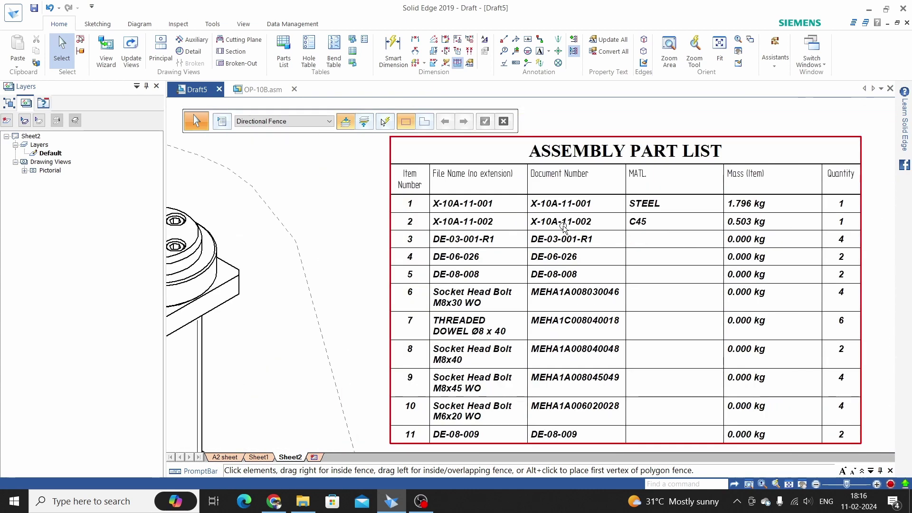
pyautogui.scroll(2, 586, 229)
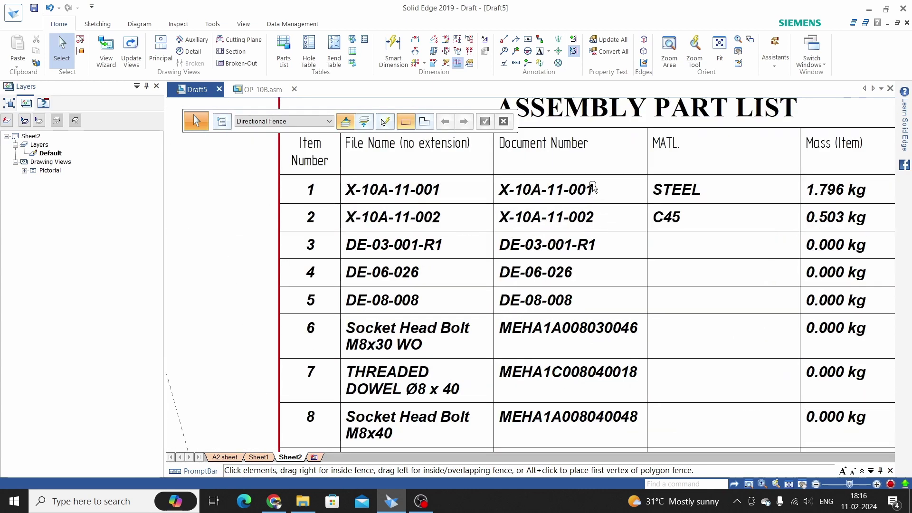
pyautogui.scroll(-2, 584, 194)
pyautogui.scroll(4, 698, 191)
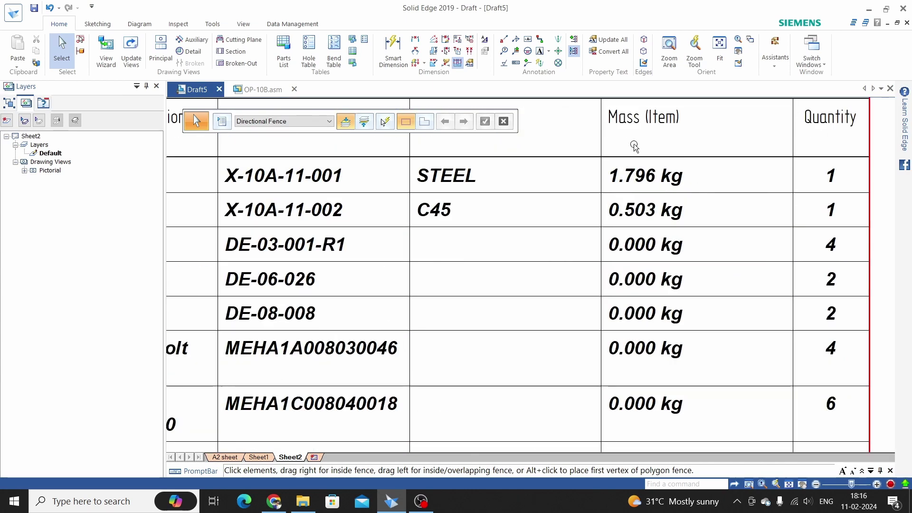
pyautogui.scroll(-3, 688, 227)
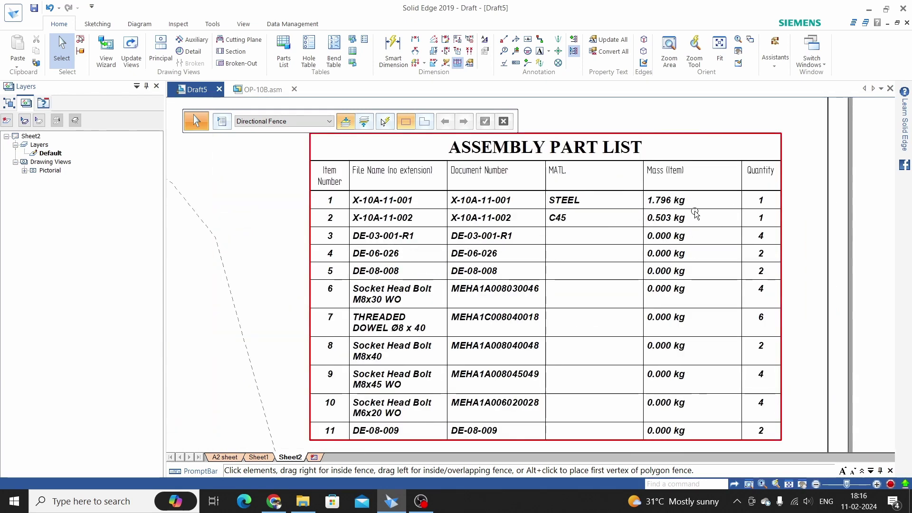
pyautogui.scroll(-2, 695, 210)
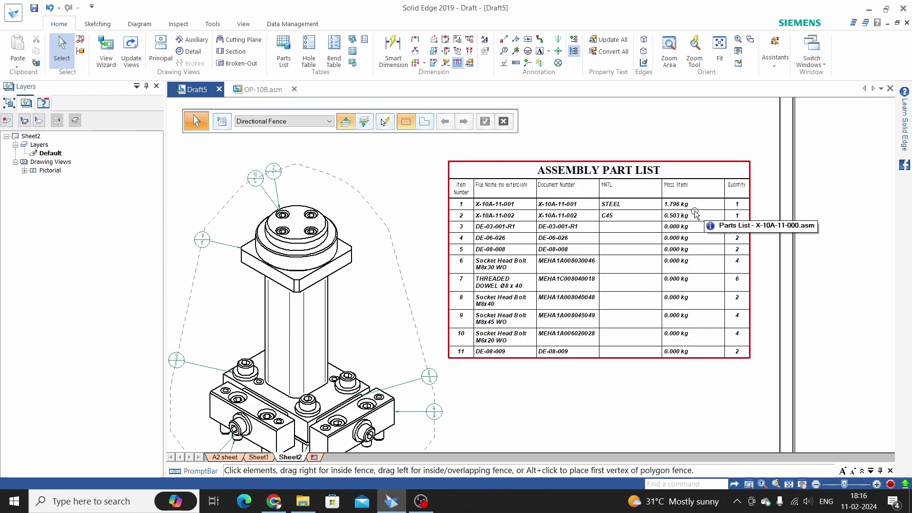
pyautogui.scroll(-3, 694, 210)
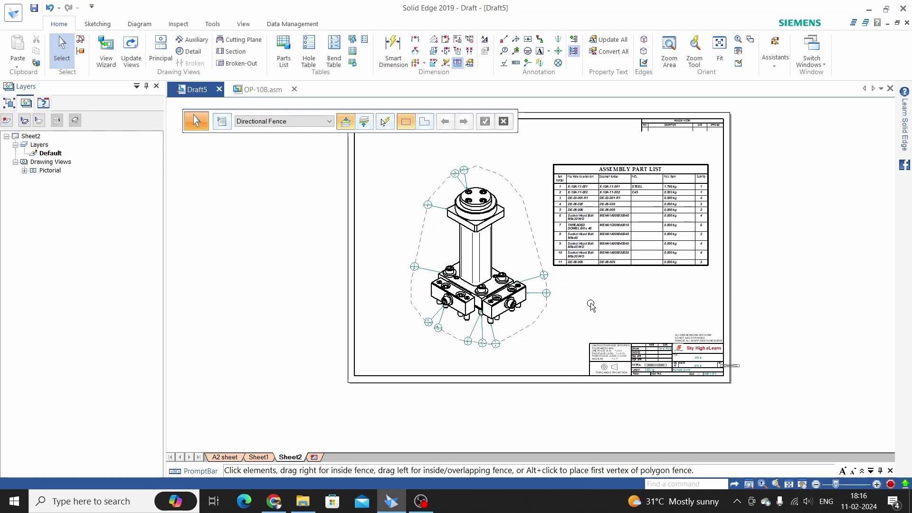
pyautogui.scroll(1, 591, 306)
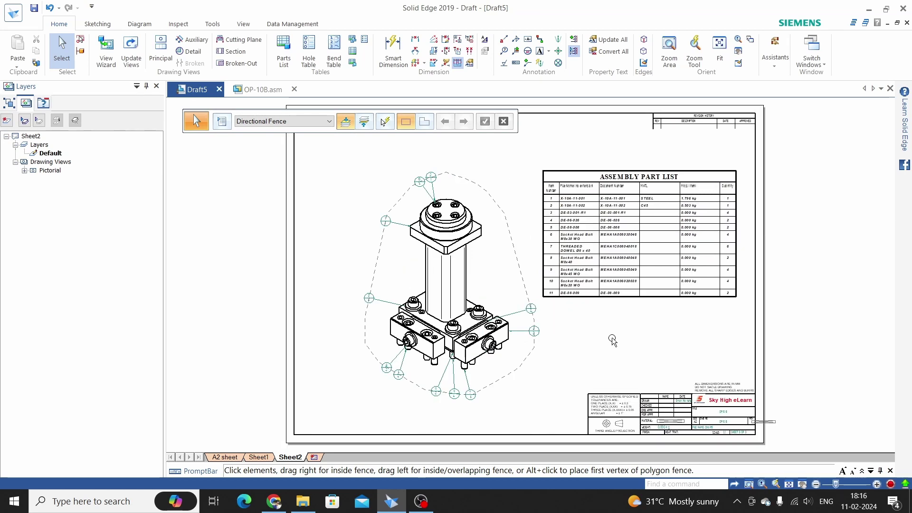